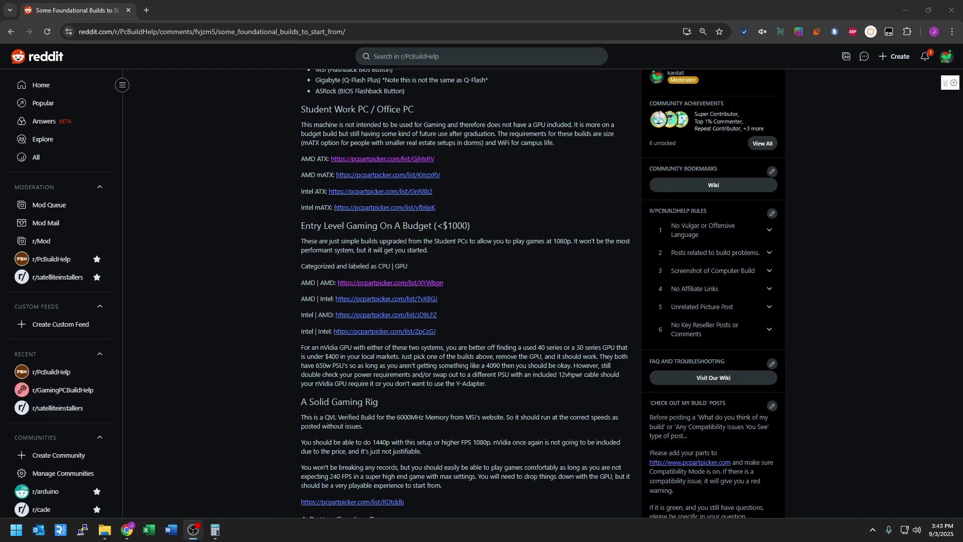
- Leave the foundational builds post and go back to the r/PcBuildHelp feed
scroll(640, 213, up, 5)
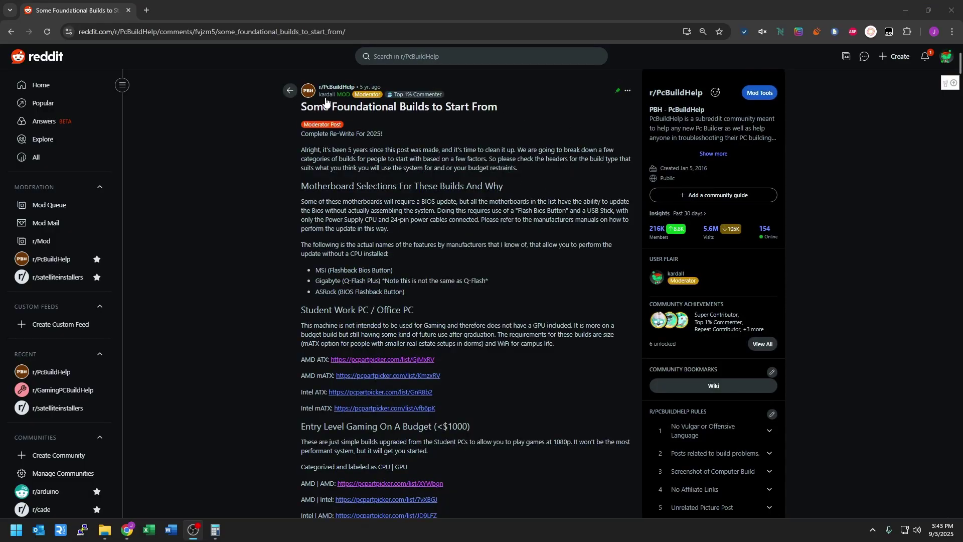
click(290, 91)
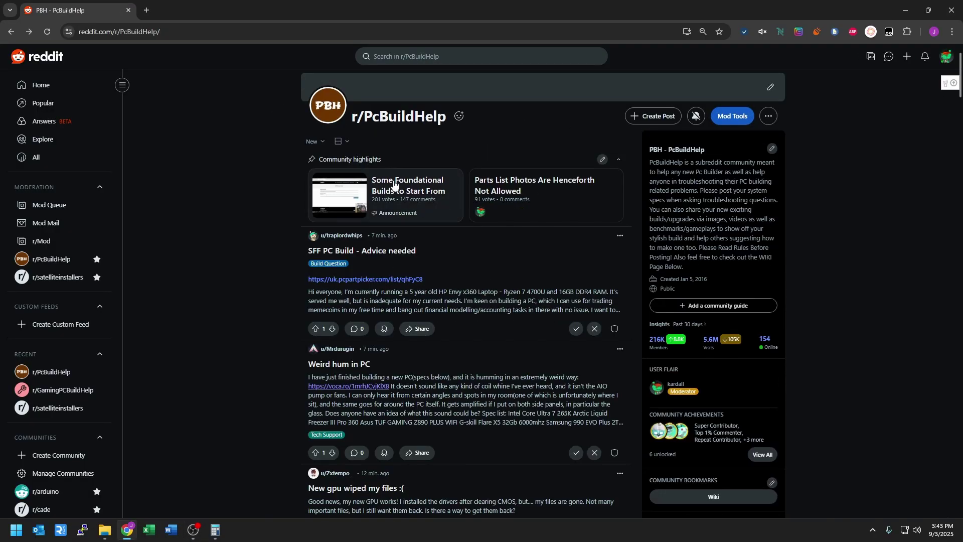
- Open the Some Foundational Builds post and read its motherboard and Intel mATX sections
click(382, 187)
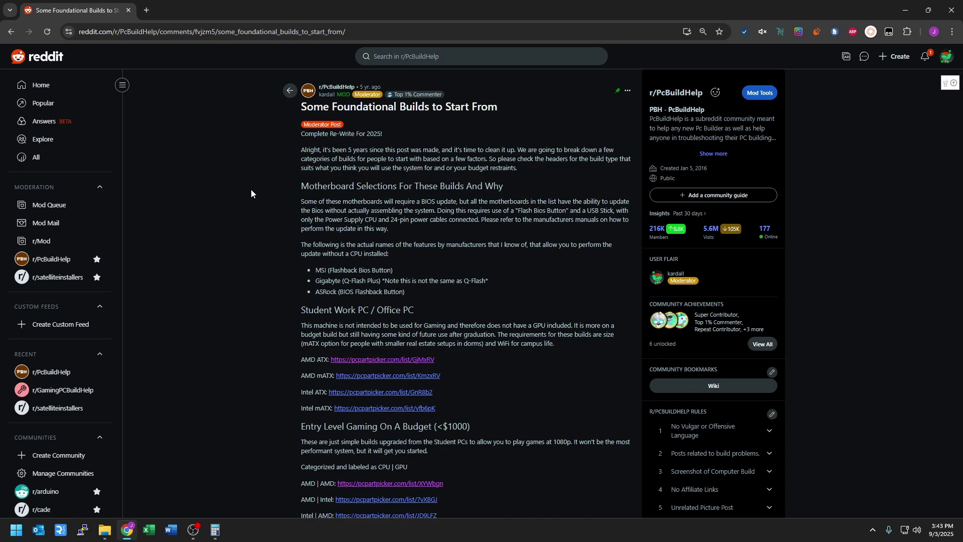
drag(299, 188, 436, 291)
click(496, 237)
scroll(474, 256, down, 2)
scroll(494, 241, down, 2)
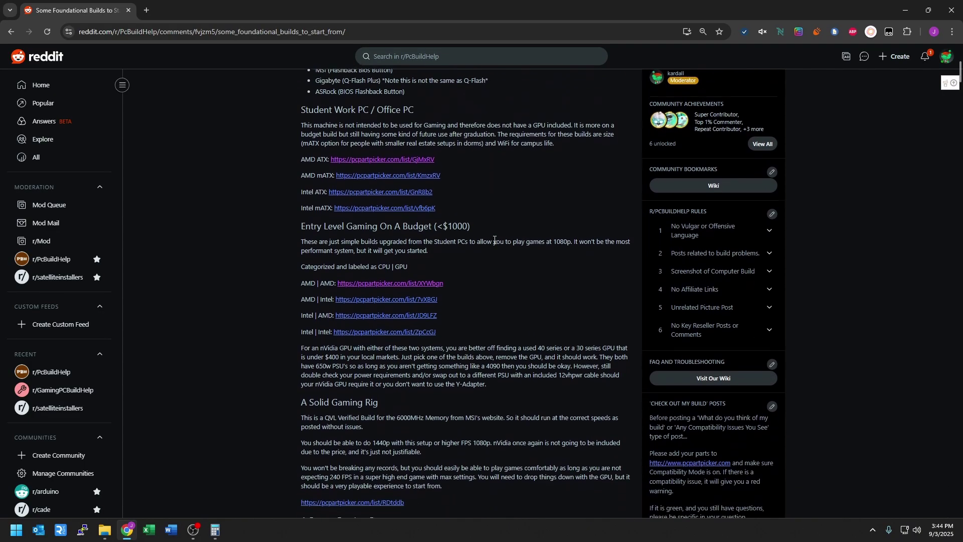
drag(241, 215, 240, 207)
click(241, 207)
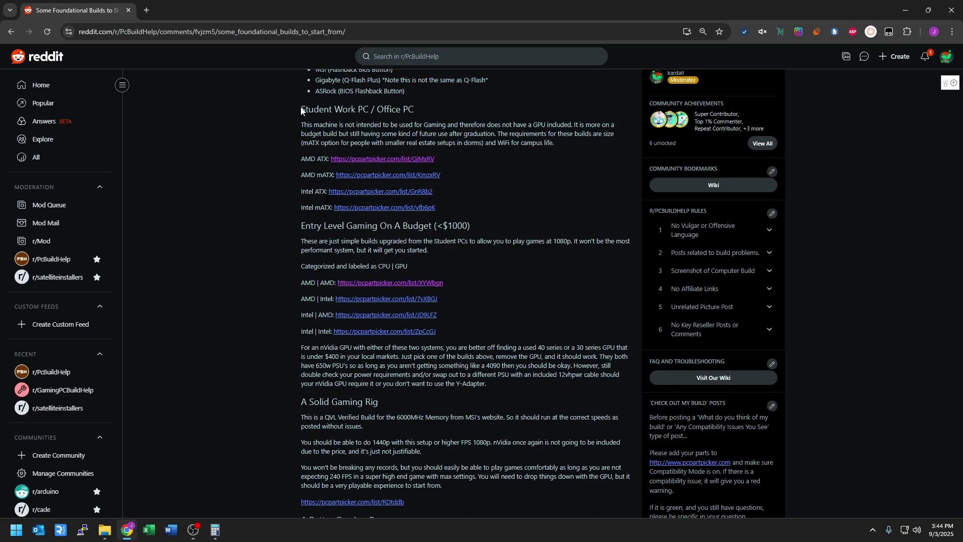
- Read through the Student Work PC, Entry Level Gaming and A Better Gaming Base builds
drag(301, 108, 432, 125)
drag(270, 227, 536, 235)
drag(284, 404, 402, 417)
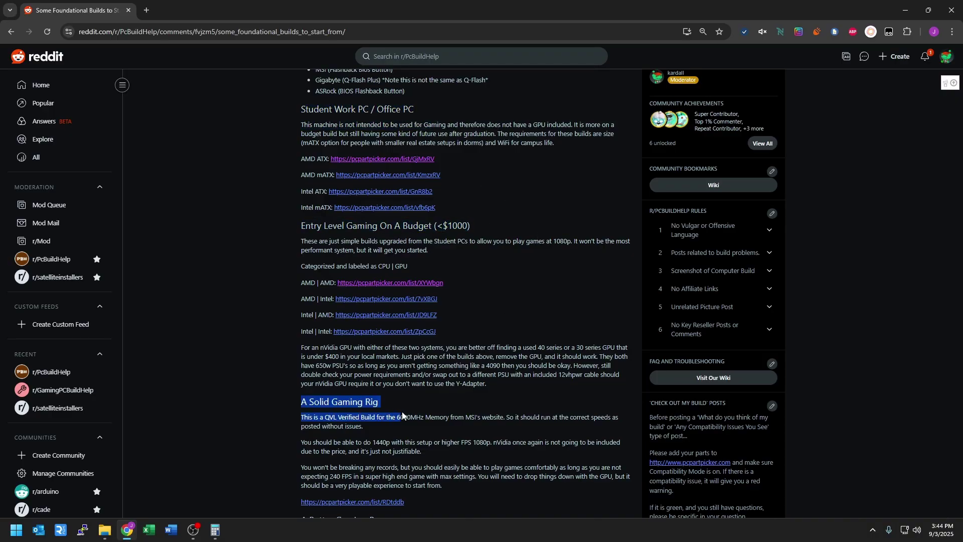
scroll(538, 359, down, 2)
drag(285, 424, 434, 436)
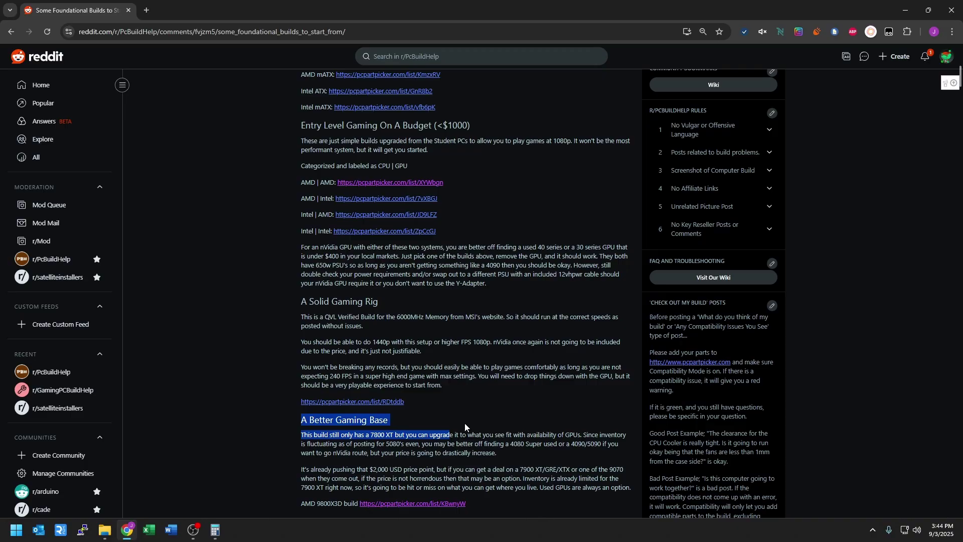
click(464, 339)
scroll(232, 302, up, 5)
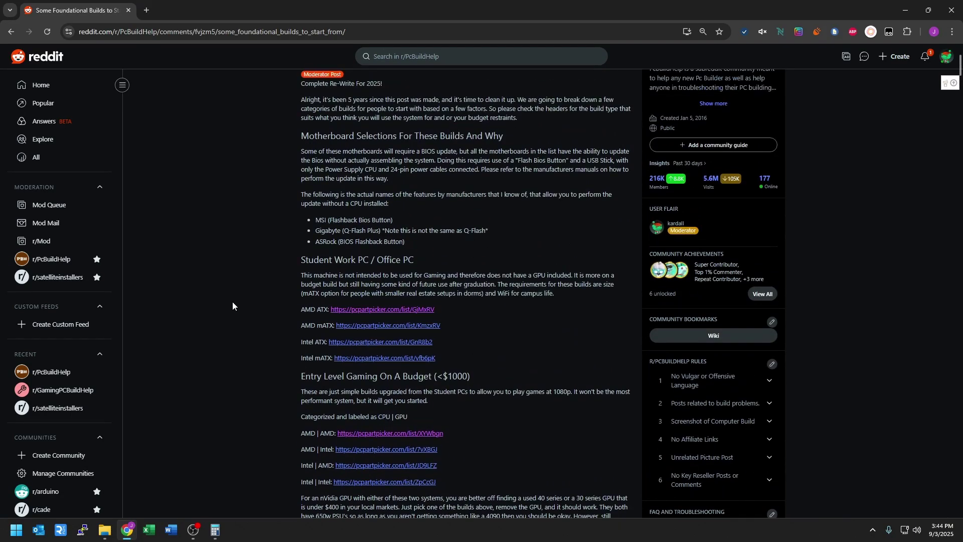
scroll(251, 296, down, 1)
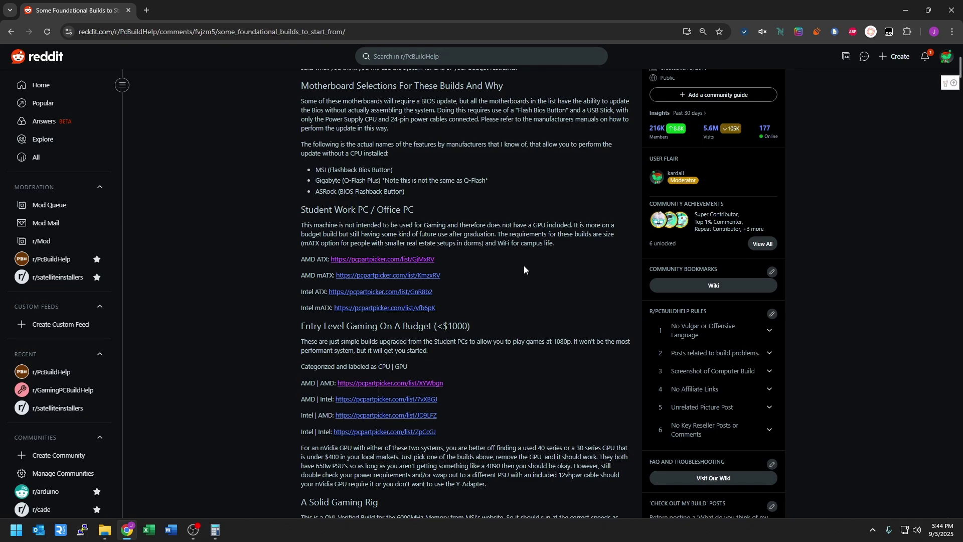
- Open the AMD ATX part list (pcpartpicker.com/list/GjMxRV) and check its $592.25 total
click(372, 261)
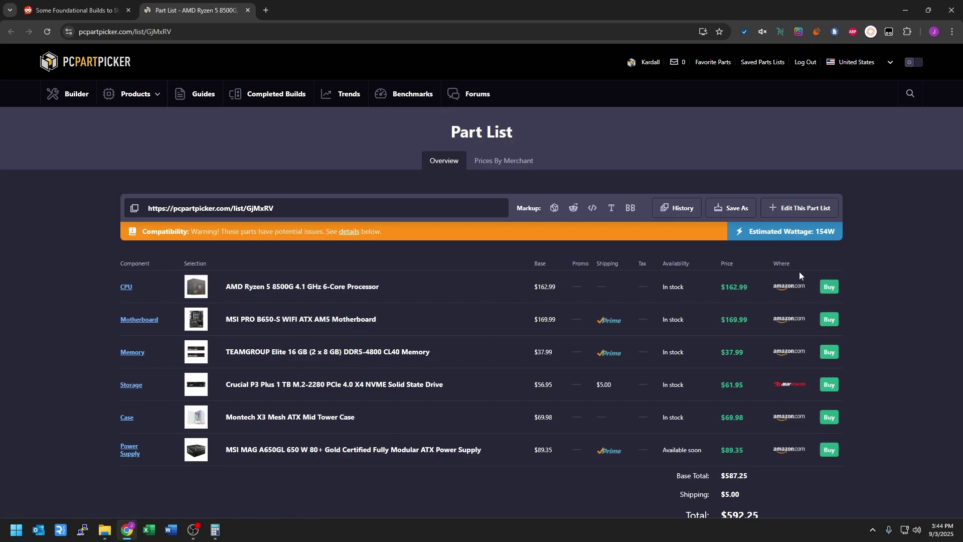
scroll(786, 470, down, 1)
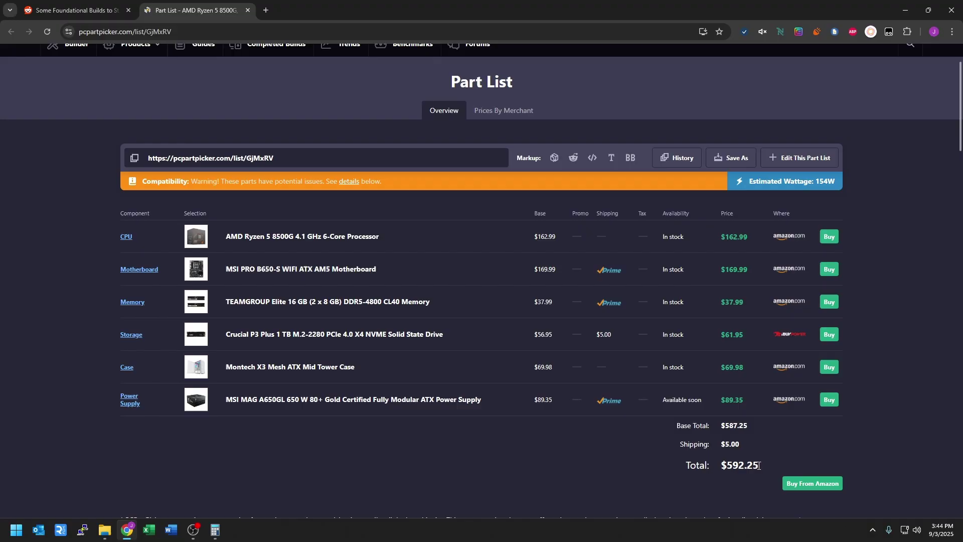
drag(761, 466, 722, 468)
click(726, 471)
- Select the part list's share link, then deselect it
click(182, 163)
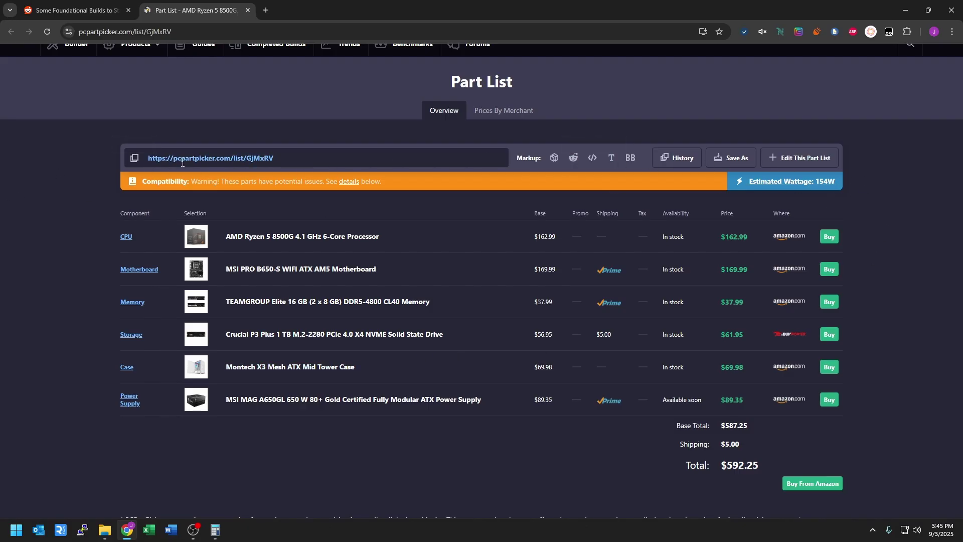
click(54, 206)
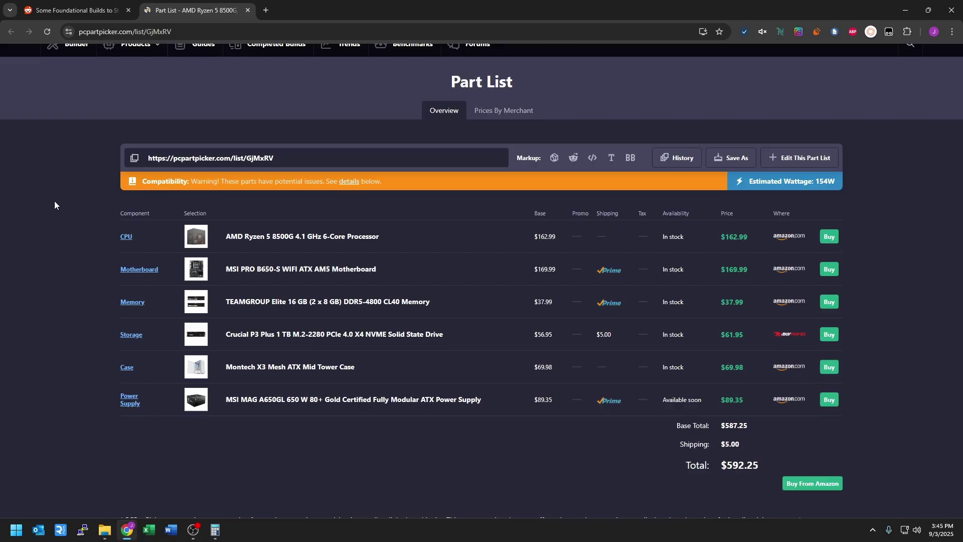
click(325, 161)
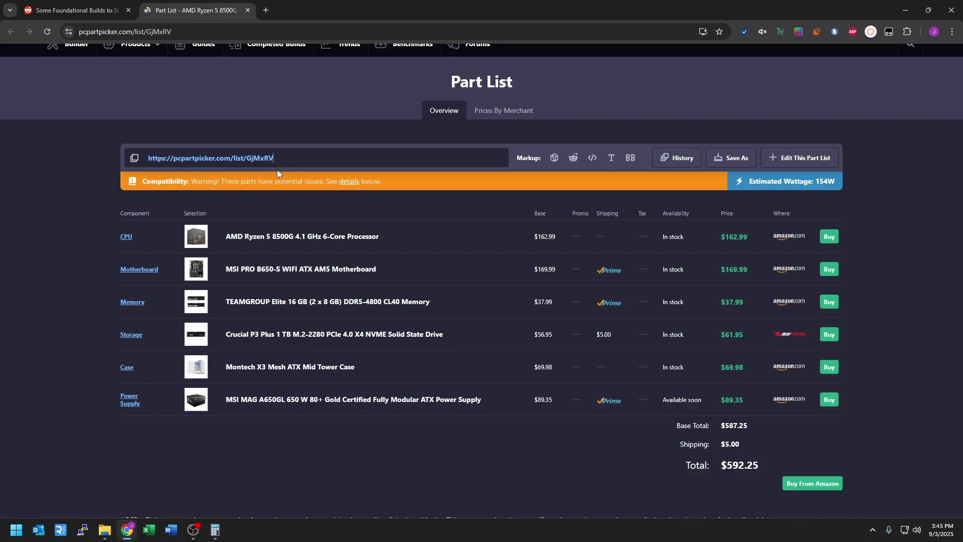
drag(277, 169, 148, 165)
click(66, 195)
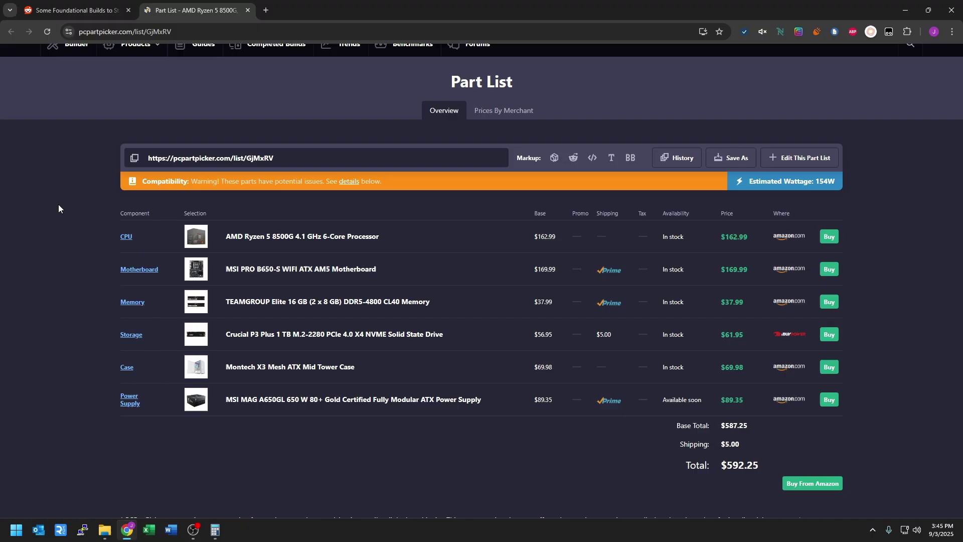
scroll(58, 204, up, 2)
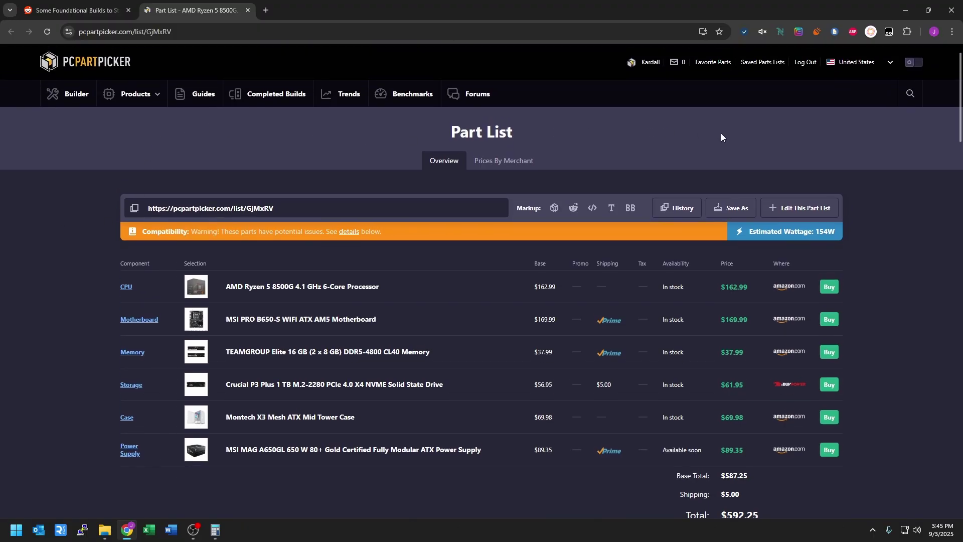
- Open the 8500G list in the Choose Your Parts editor with 'Edit This Part List'
click(801, 208)
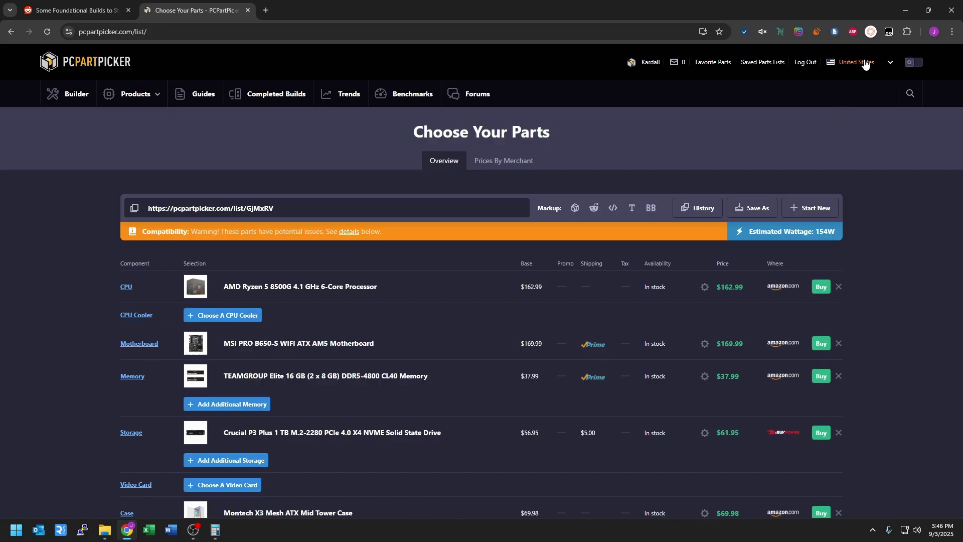
click(884, 63)
scroll(888, 100, up, 1)
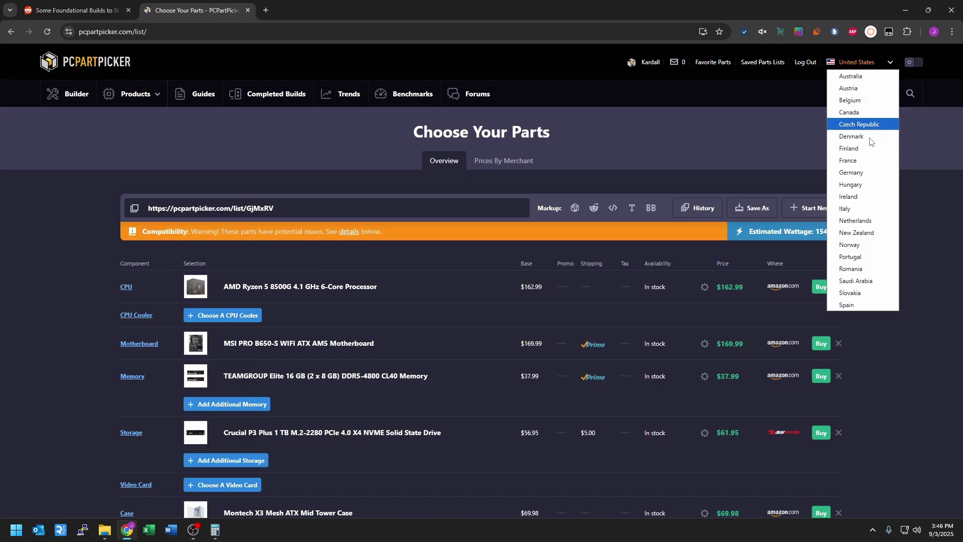
click(859, 114)
scroll(887, 259, down, 3)
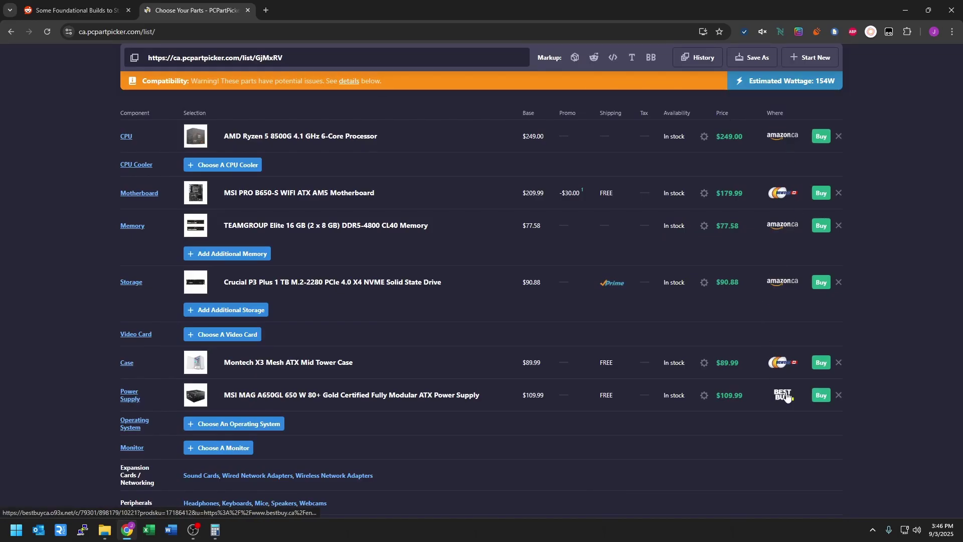
scroll(899, 253, down, 4)
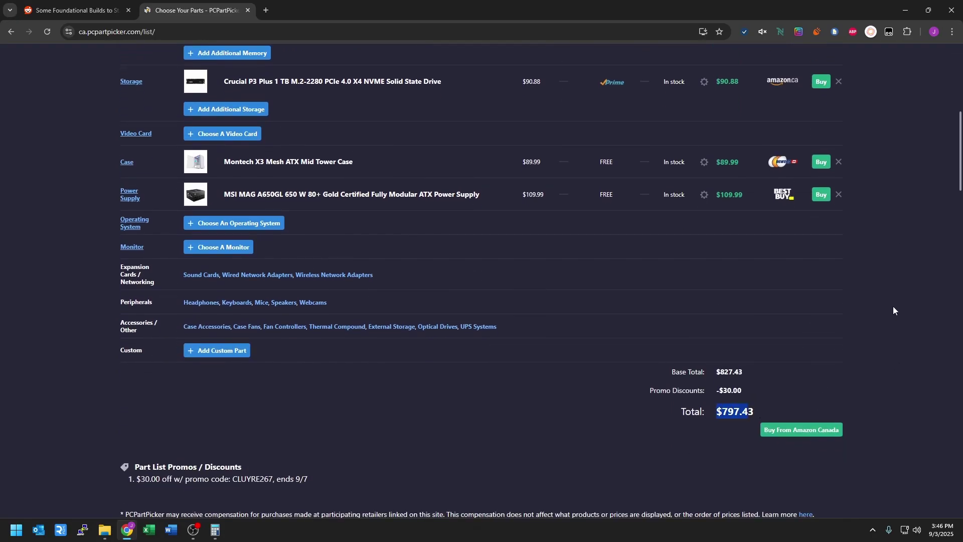
click(893, 306)
scroll(894, 306, up, 7)
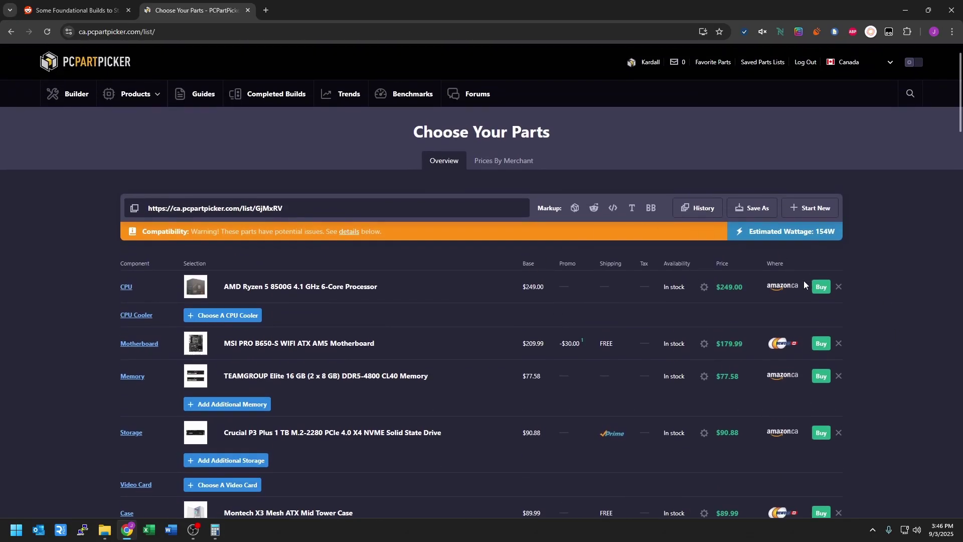
click(876, 62)
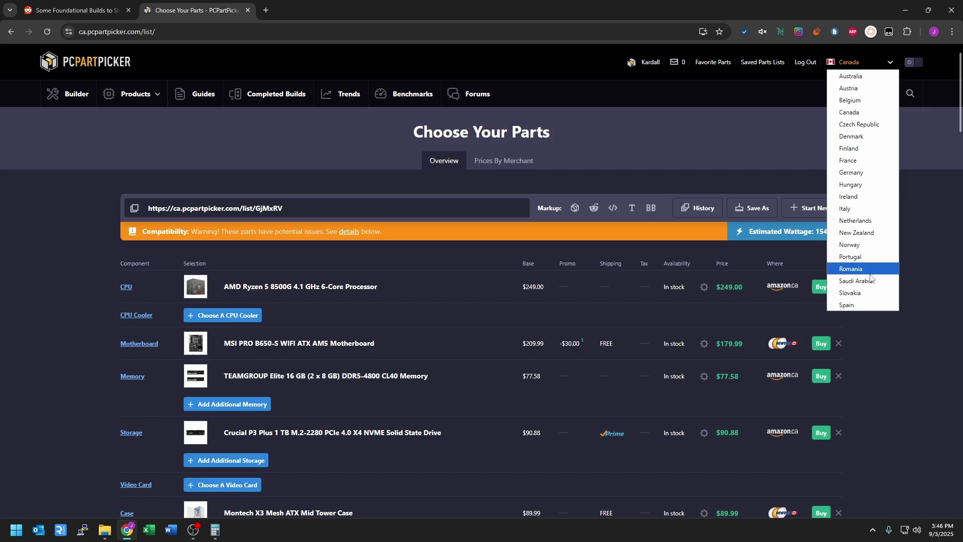
scroll(861, 296, down, 1)
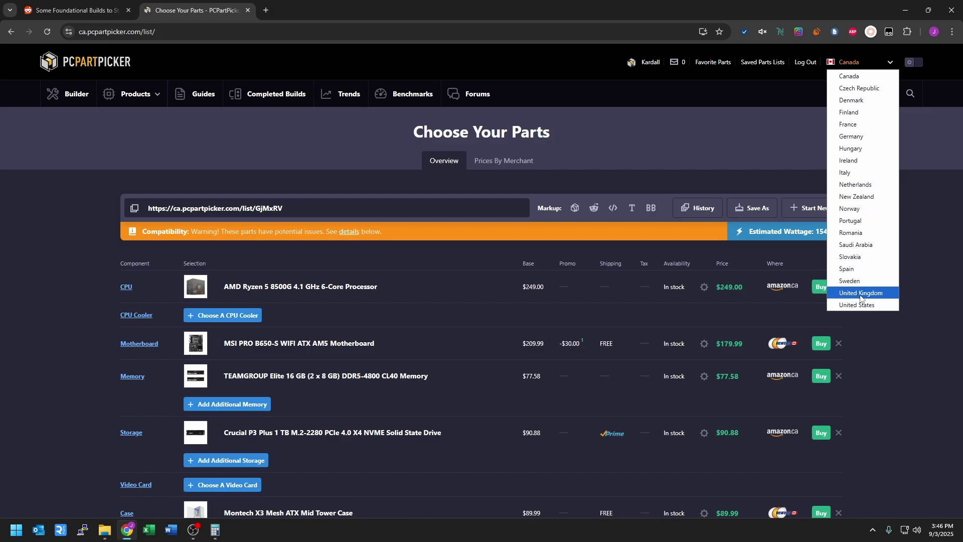
click(857, 303)
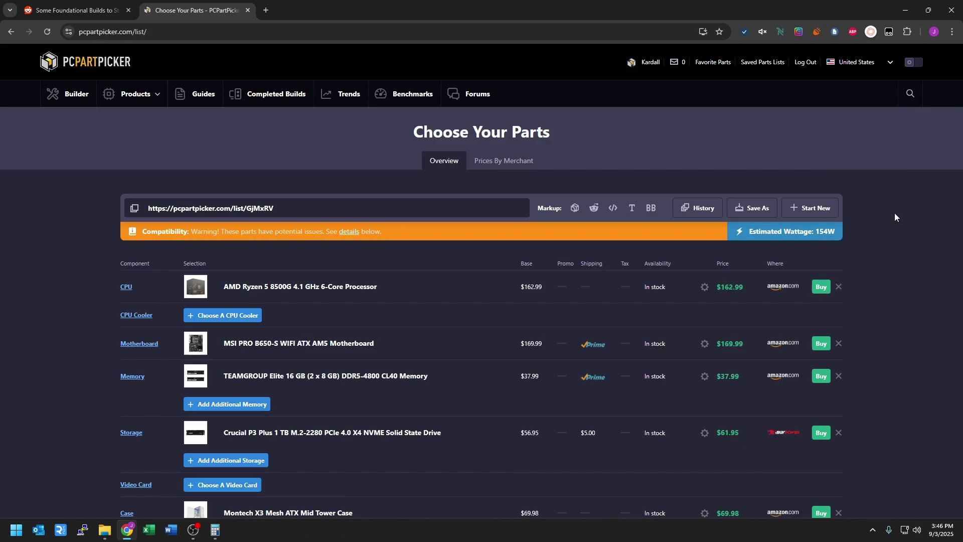
scroll(895, 213, down, 7)
drag(764, 411, 716, 413)
scroll(909, 237, up, 5)
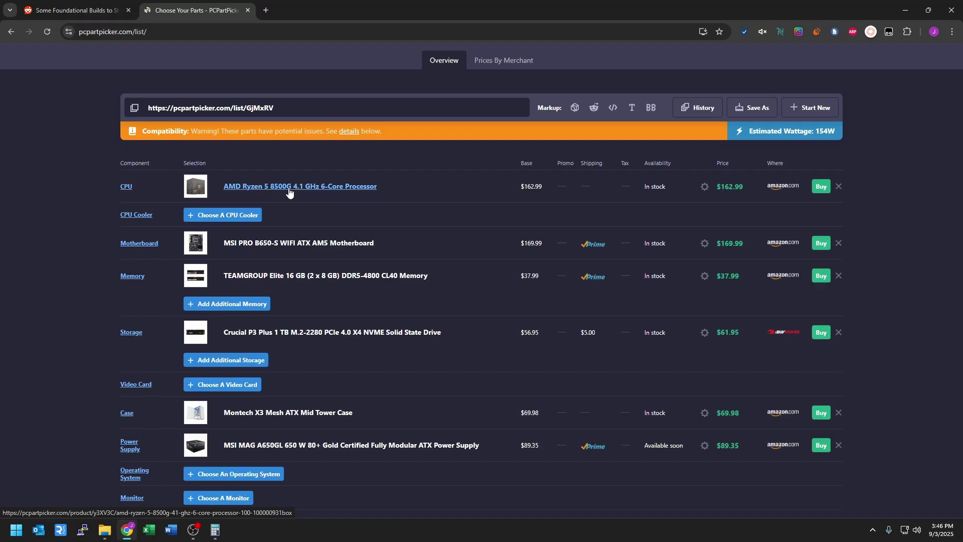
double_click(78, 200)
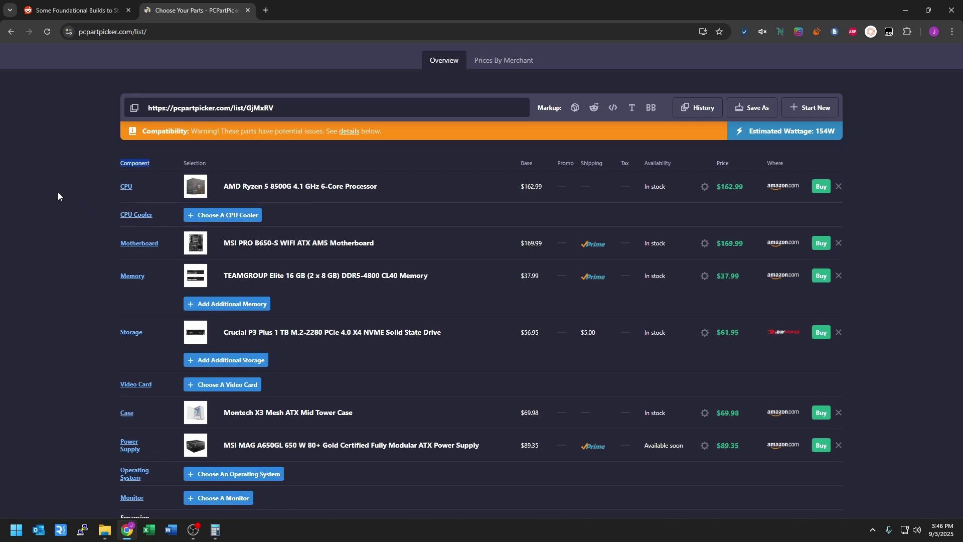
click(57, 193)
scroll(56, 193, down, 1)
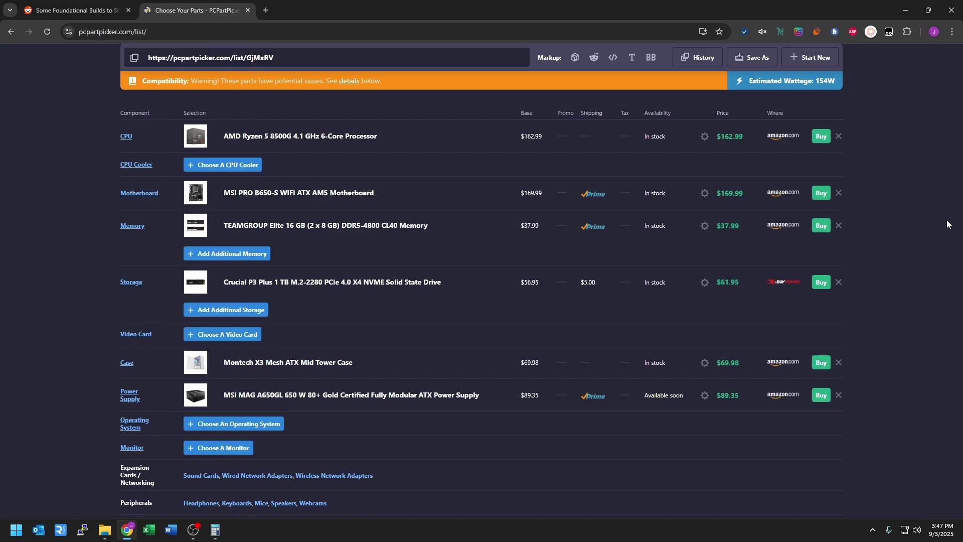
drag(899, 509, 56, 104)
click(15, 216)
click(128, 137)
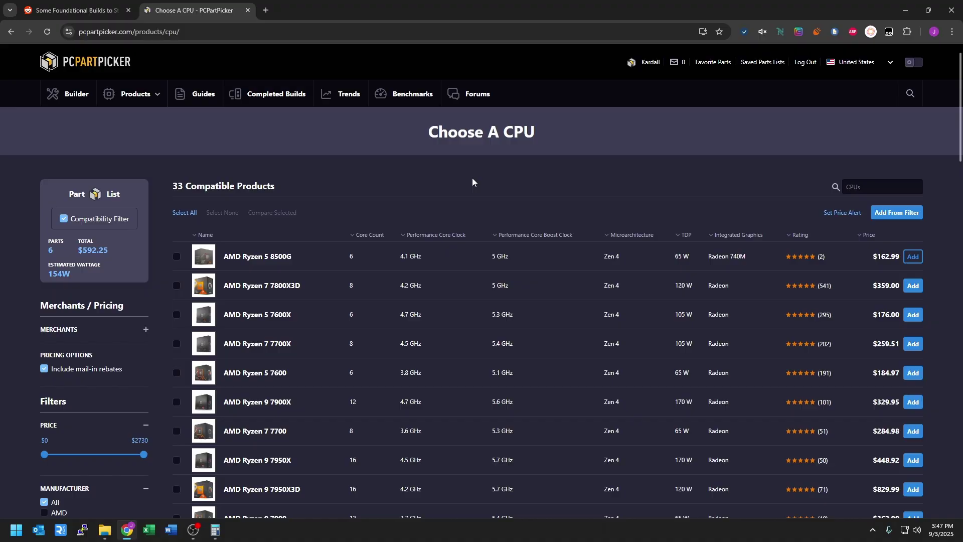
click(869, 234)
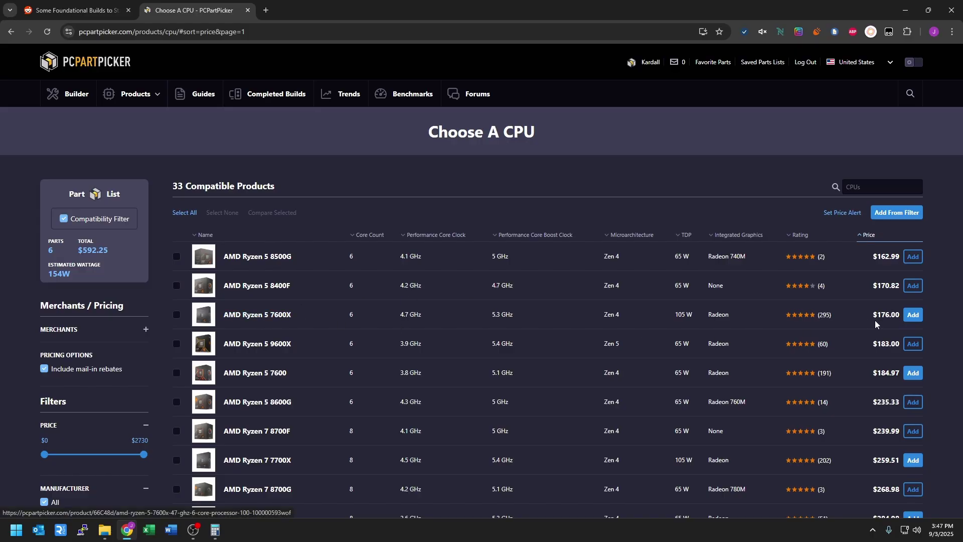
click(913, 315)
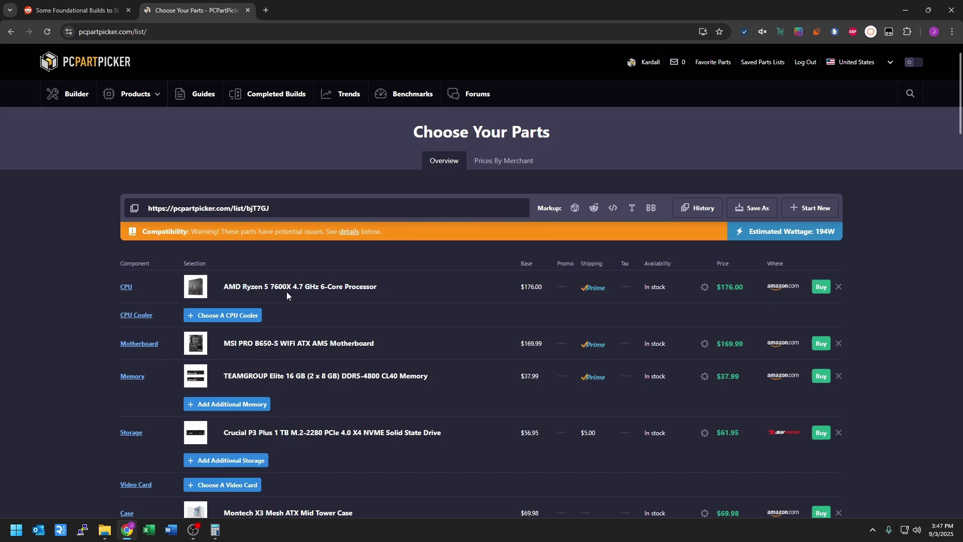
- Sort the compatible CPUs by price and compare the 8500G's Radeon 740M with the graphics-less 8400F
click(123, 289)
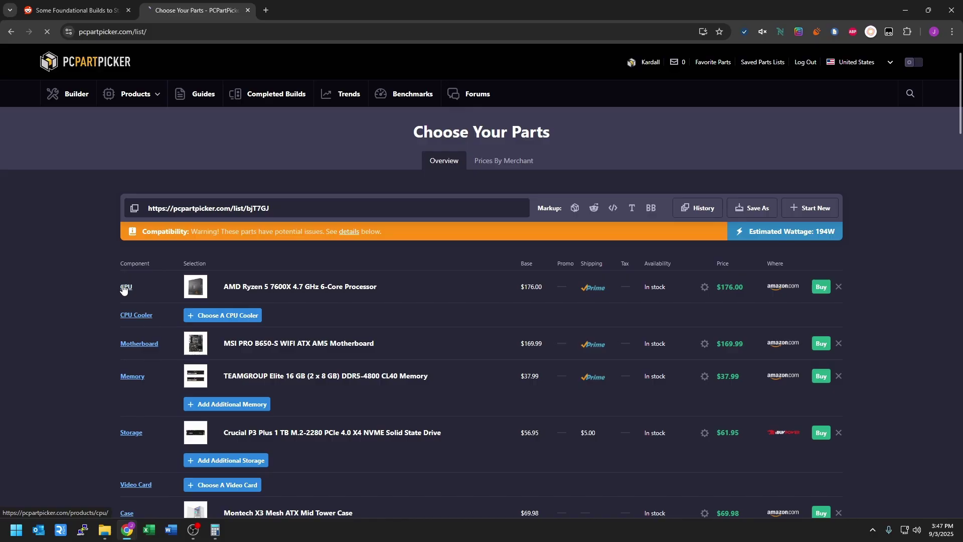
click(867, 240)
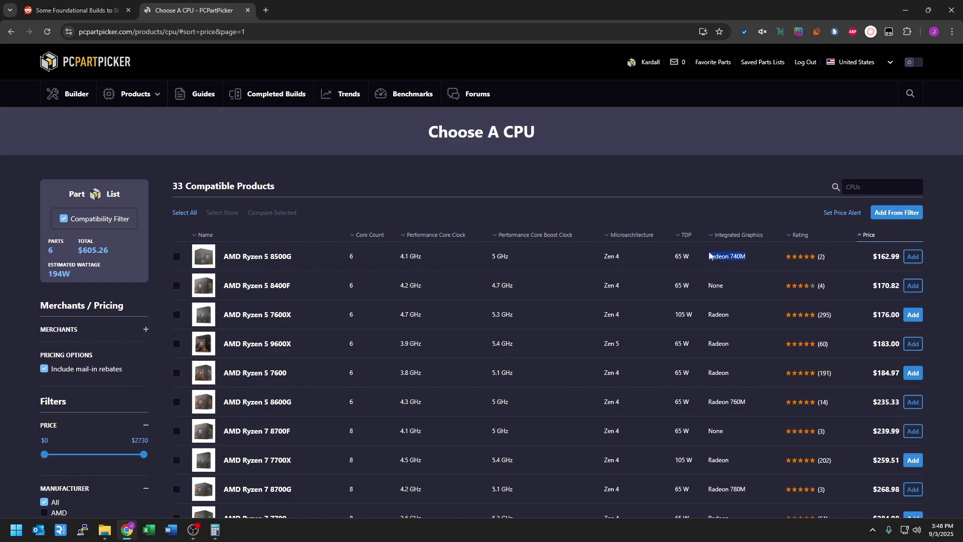
drag(753, 256, 731, 257)
drag(736, 285, 715, 287)
click(733, 288)
drag(290, 315, 285, 315)
click(75, 95)
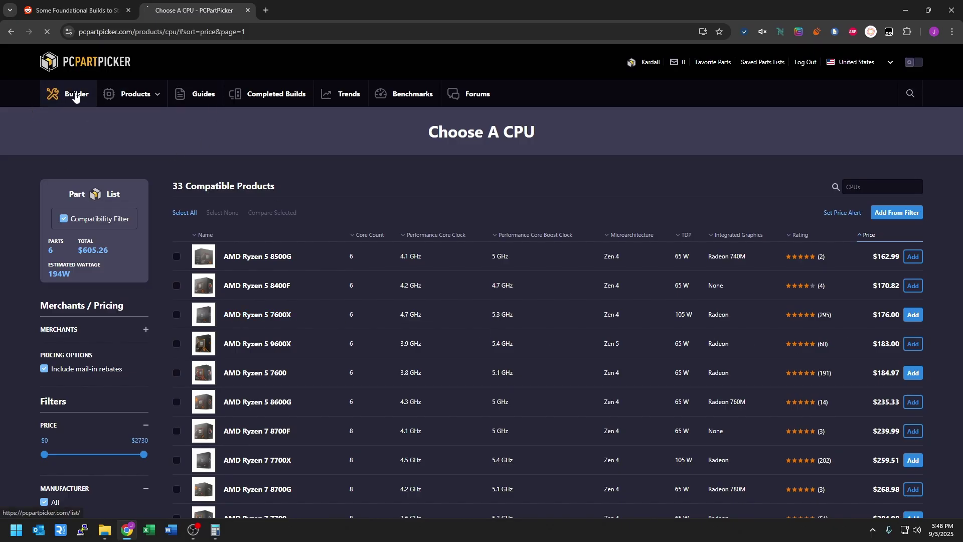
- Sort compatible memory by price, filtered to 2 x 16GB kits of at least 5200 speed
scroll(456, 307, down, 2)
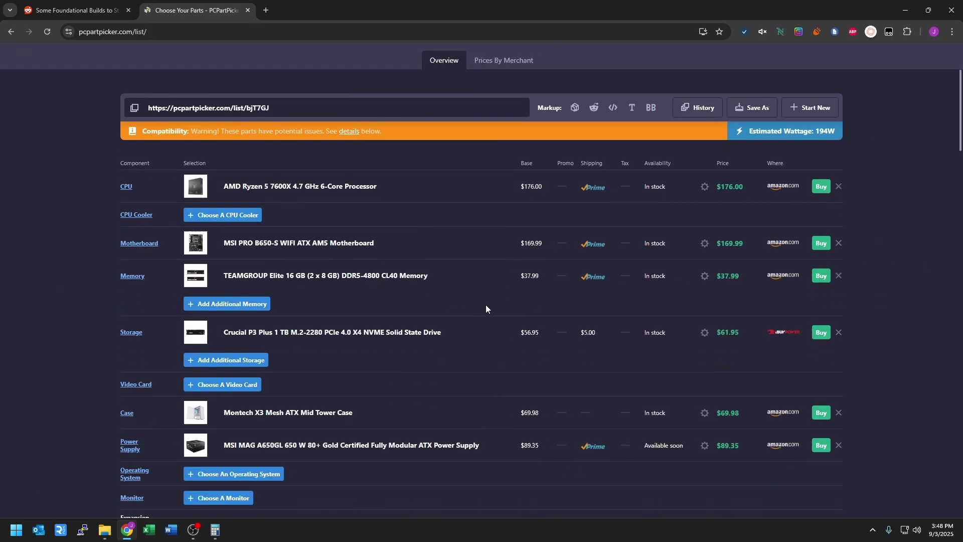
click(132, 277)
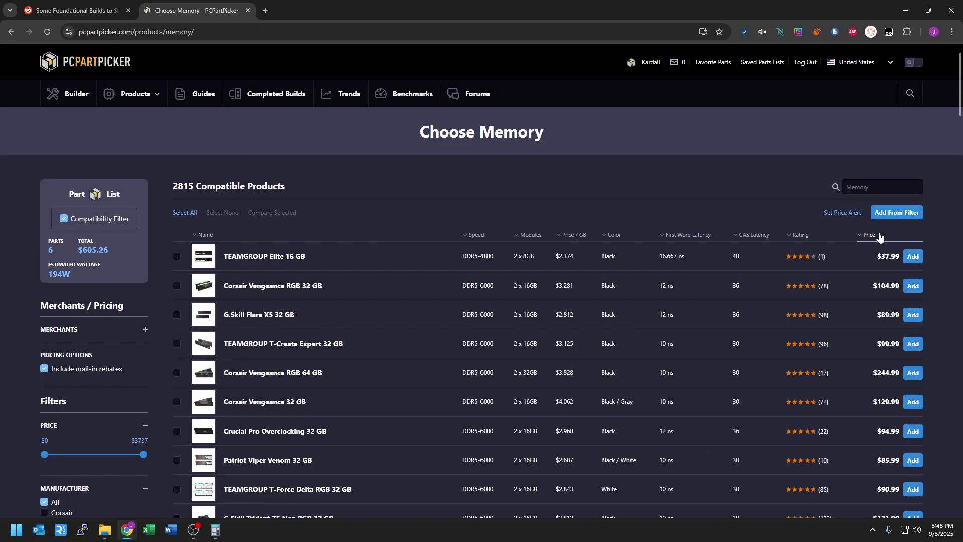
click(868, 234)
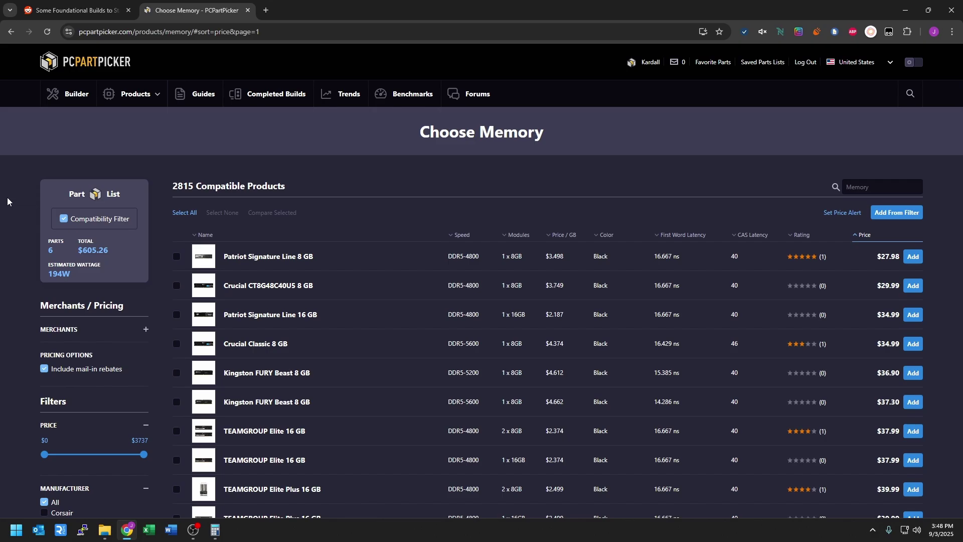
scroll(7, 201, down, 10)
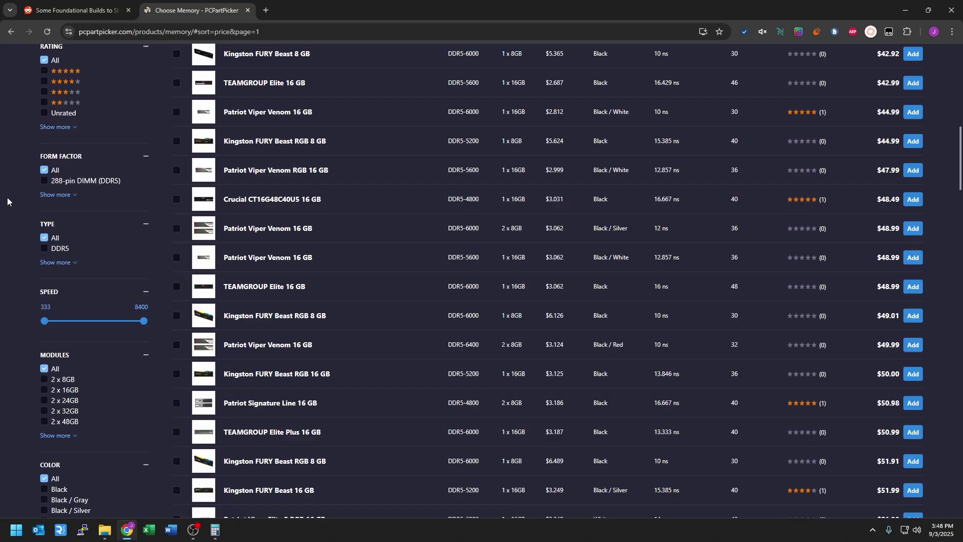
scroll(39, 203, down, 2)
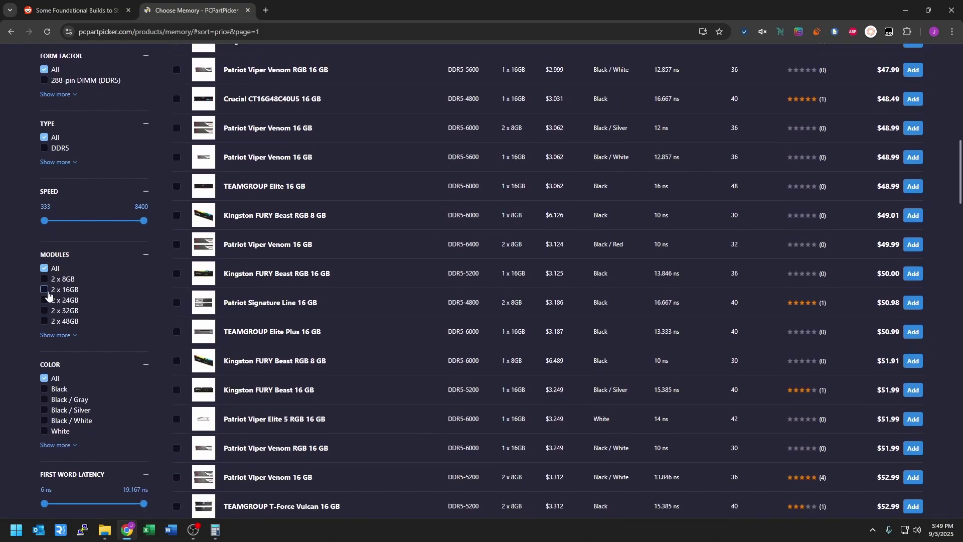
click(46, 291)
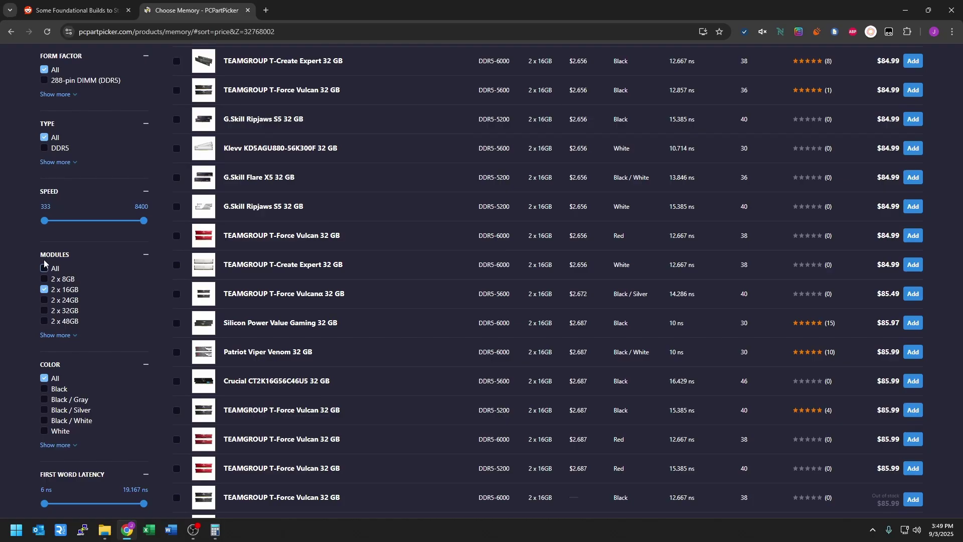
click(46, 207)
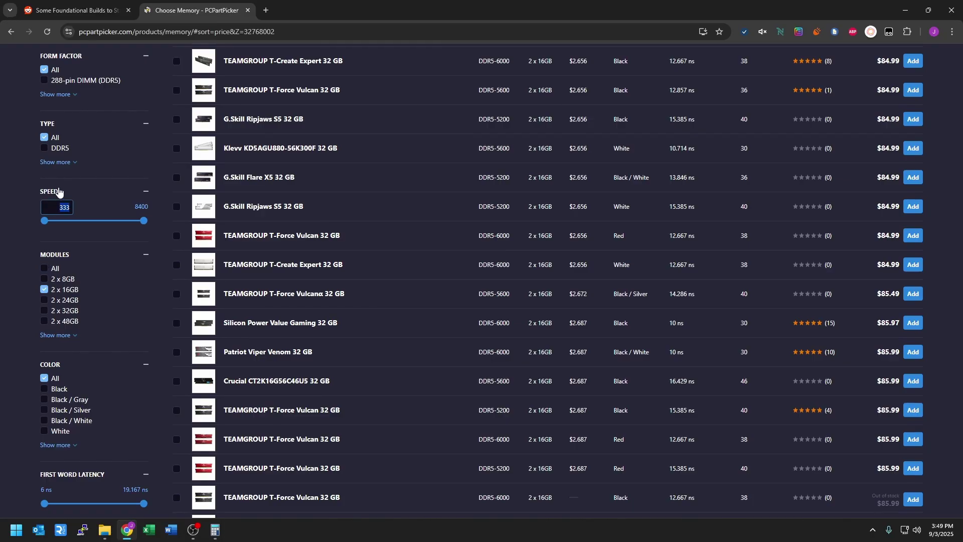
text(5200)
key(Return)
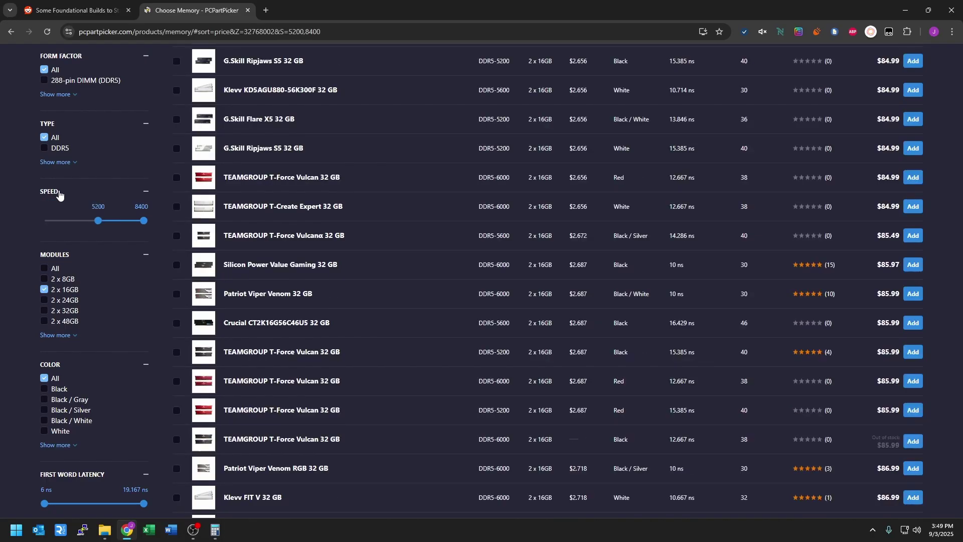
scroll(60, 319, up, 12)
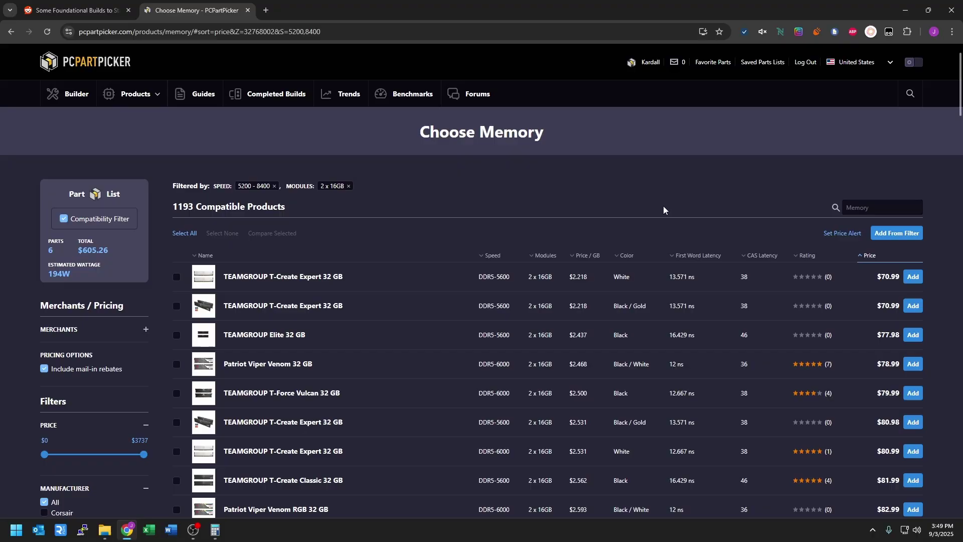
- Add the black T-Create Expert 32 GB kit ($70.99) and remove the $37.99 Elite 16 GB kit
mouse_move(204, 280)
mouse_move(231, 306)
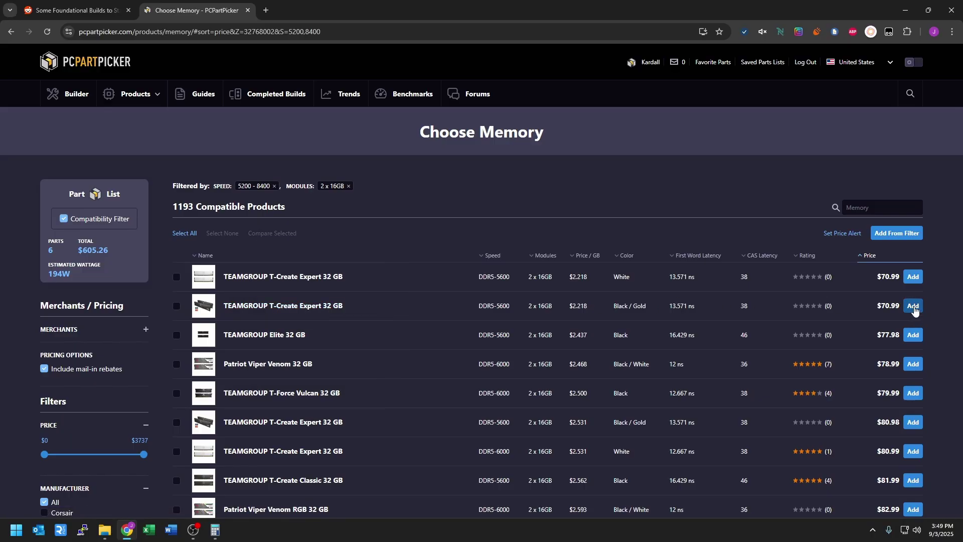
click(913, 306)
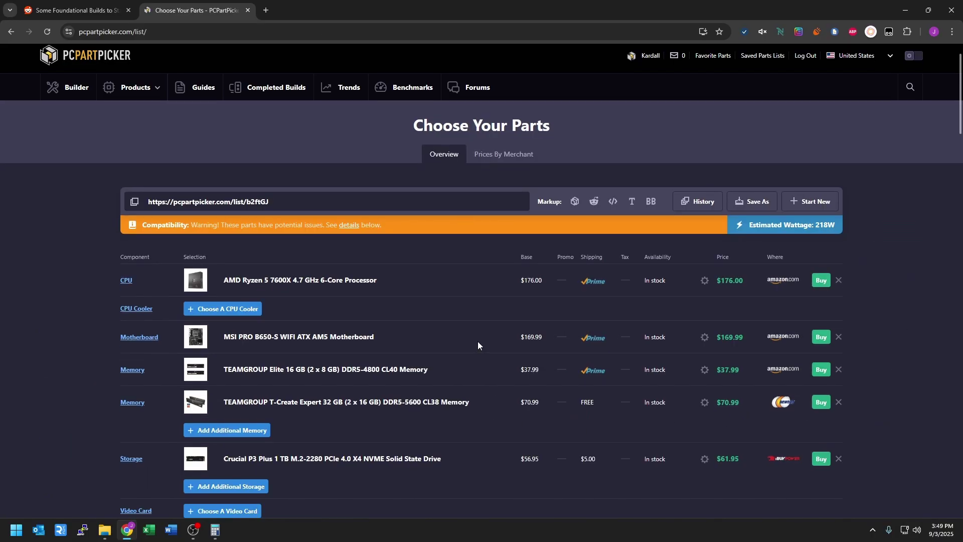
scroll(478, 342, down, 1)
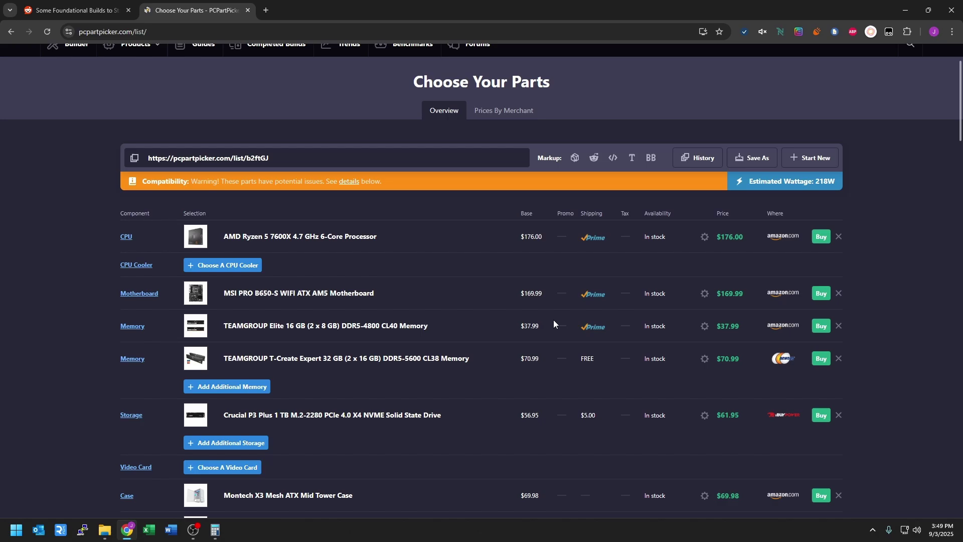
scroll(317, 333, down, 1)
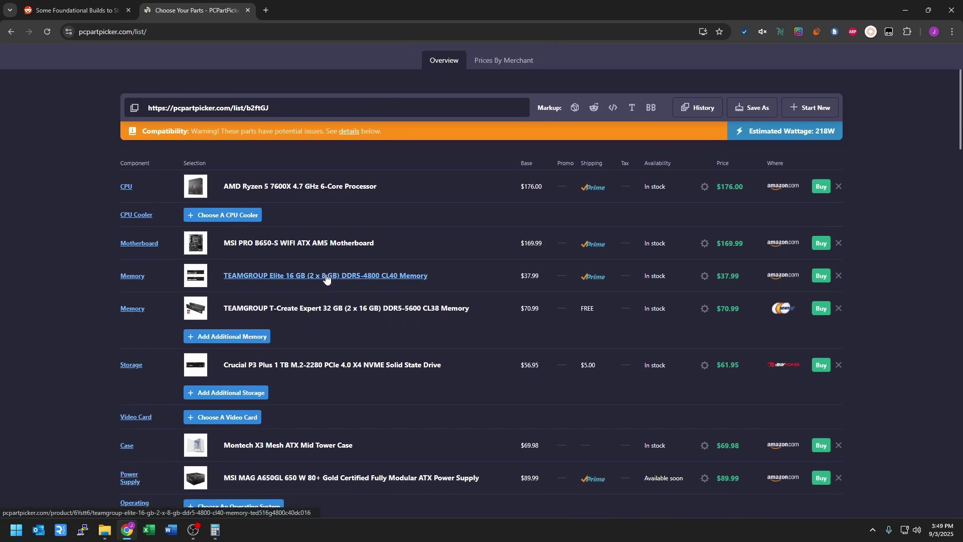
drag(541, 275, 525, 275)
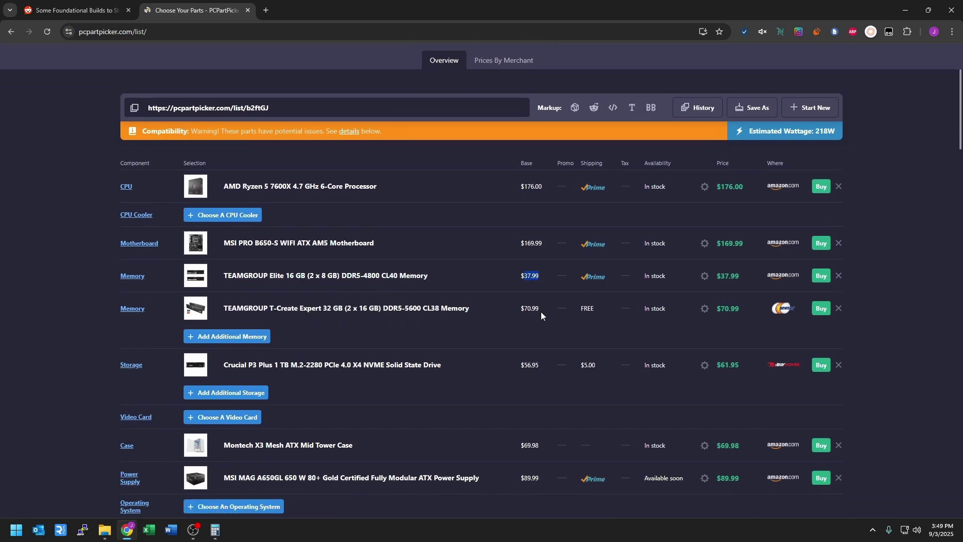
drag(541, 309, 520, 309)
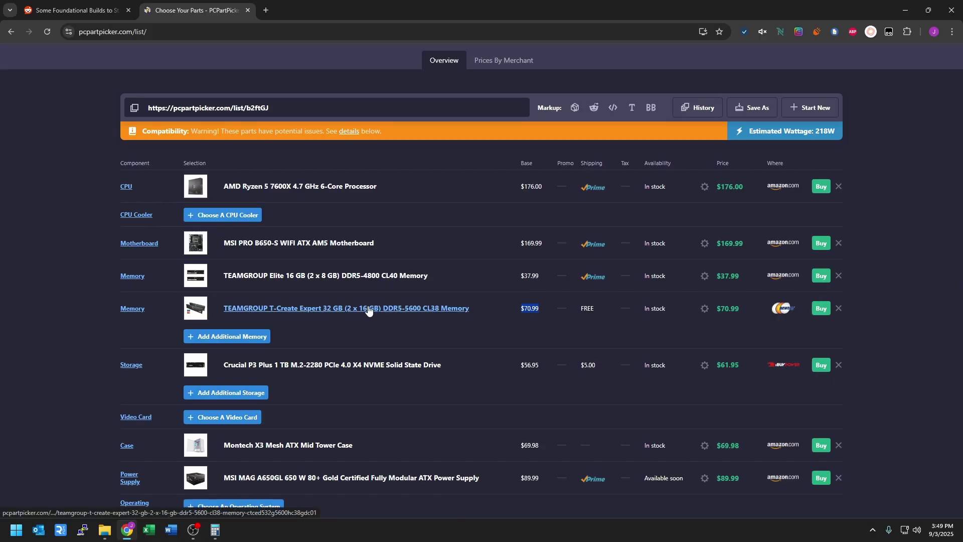
click(839, 276)
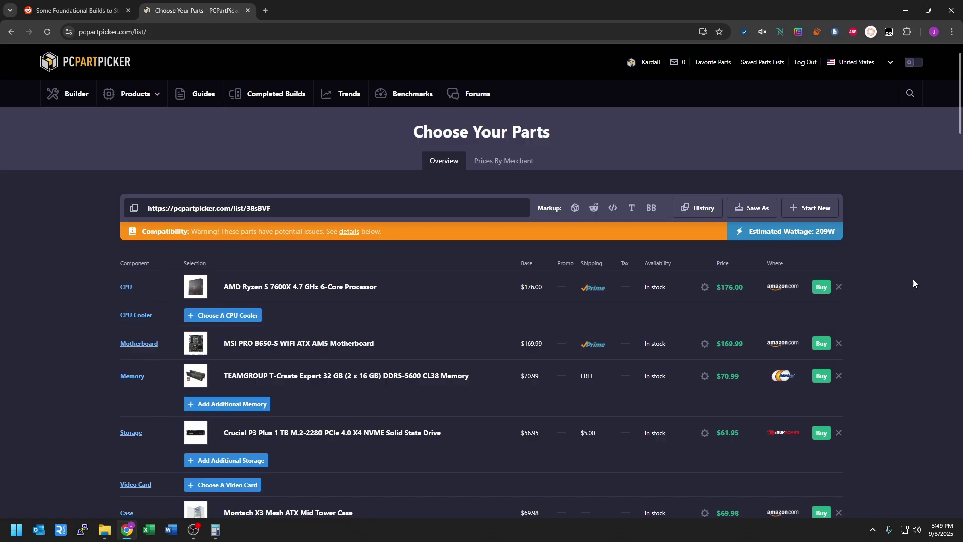
scroll(914, 280, down, 6)
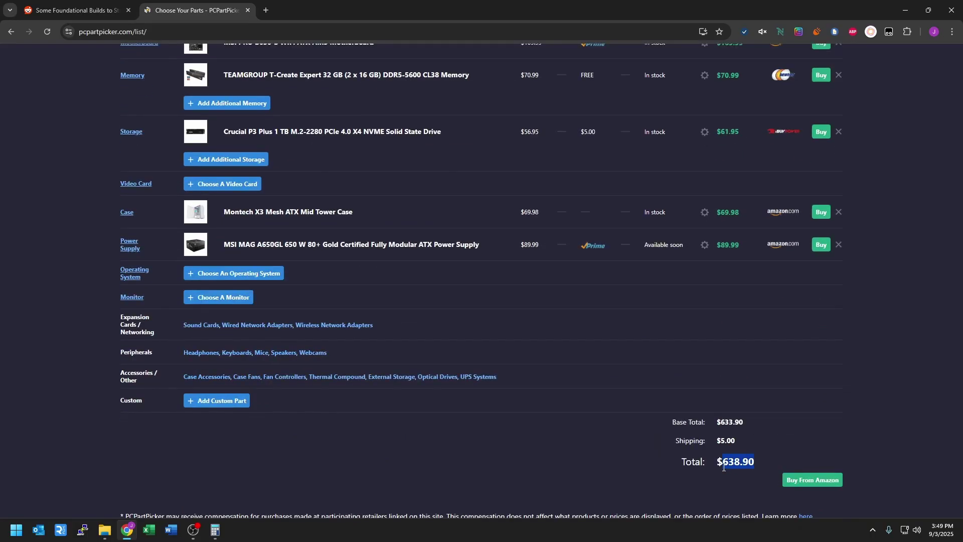
scroll(917, 339, up, 1)
scroll(917, 339, up, 3)
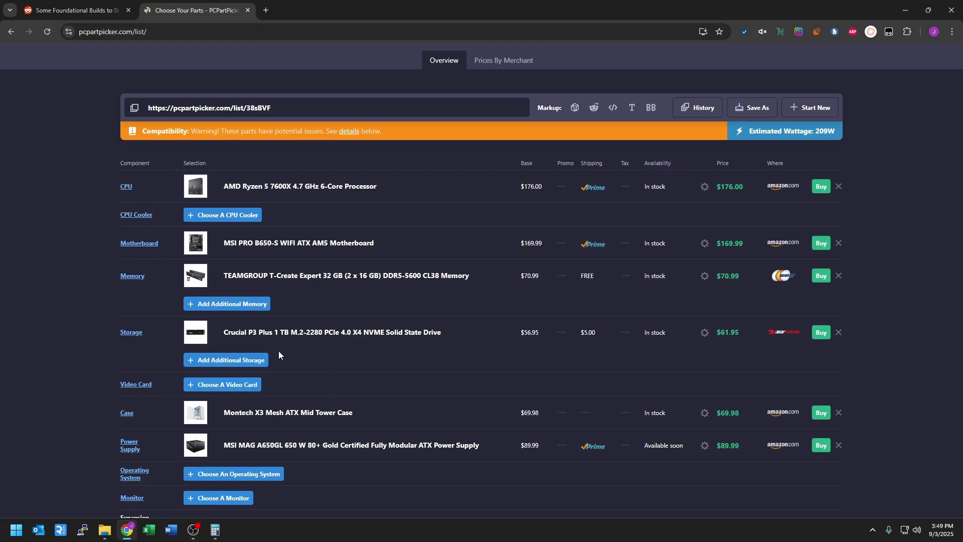
- Sort the CPUs by price and add the AMD Ryzen 5 8500G, confirming the $625.89 total
click(127, 187)
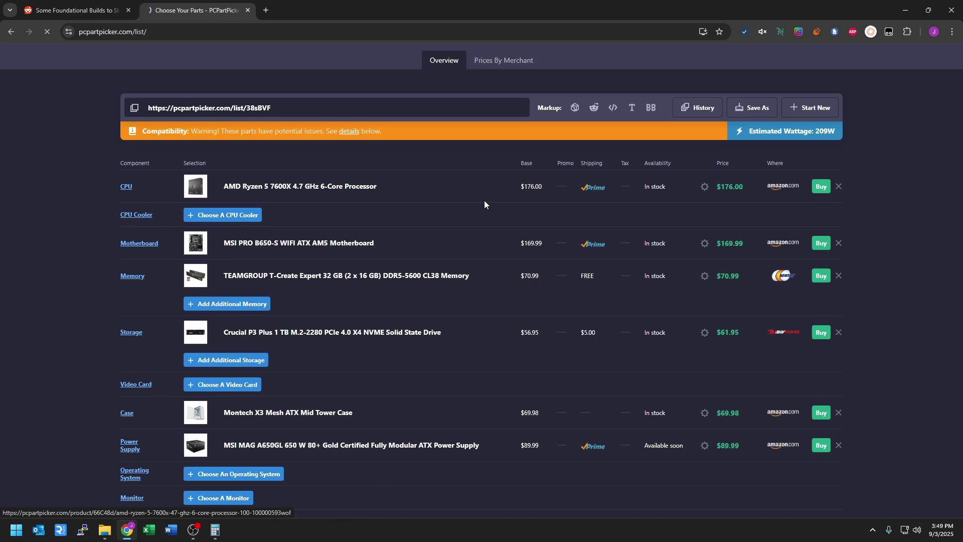
click(868, 235)
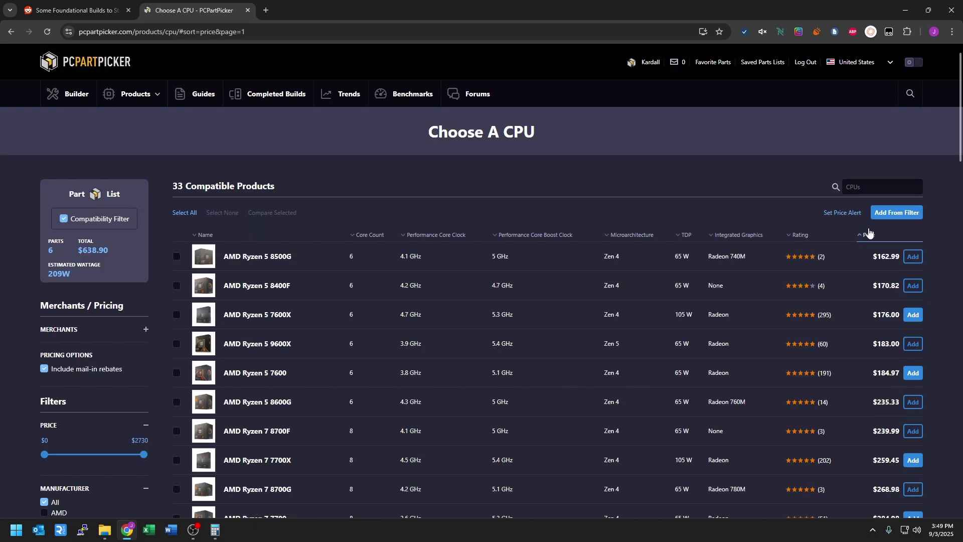
click(913, 257)
scroll(877, 277, down, 8)
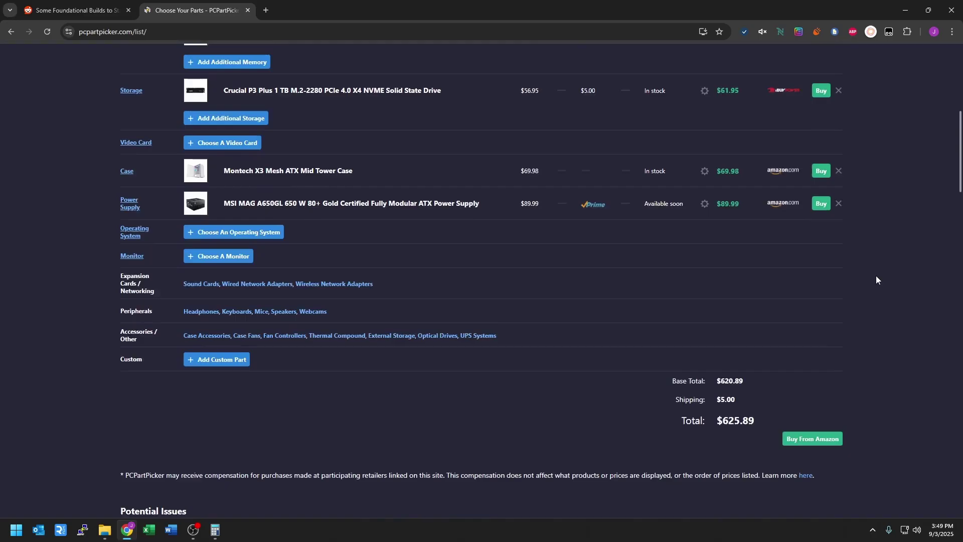
drag(773, 356, 717, 365)
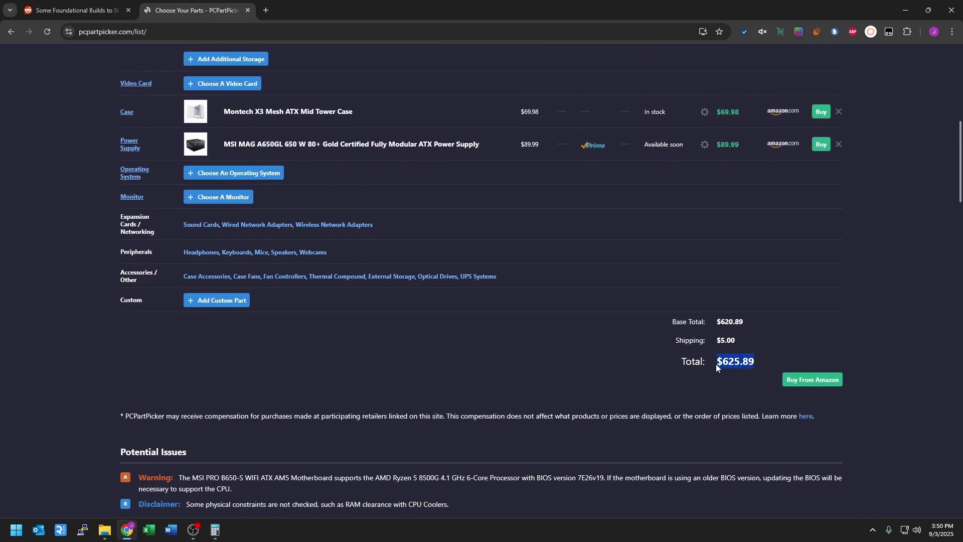
click(864, 315)
scroll(878, 293, up, 5)
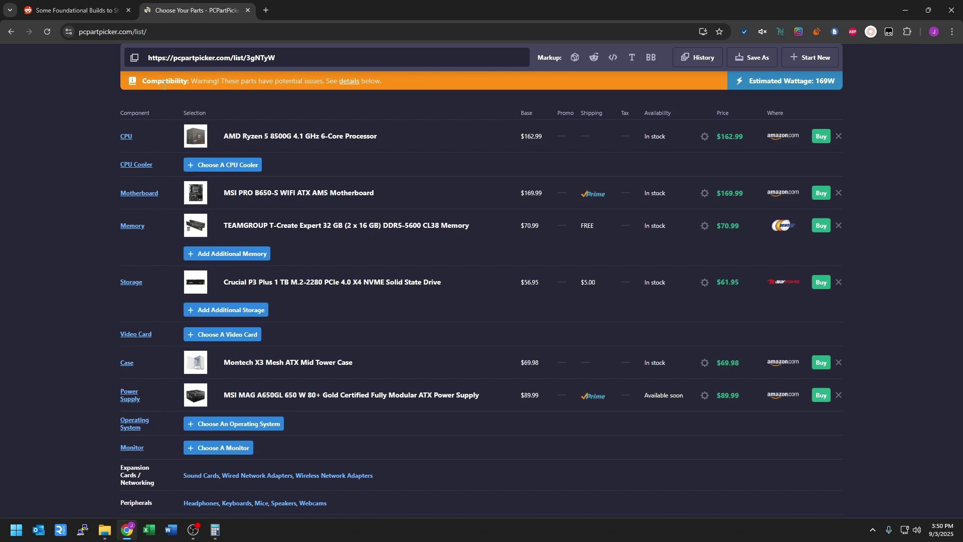
- Review the compatibility warning's BIOS version requirement, then return to the component table
click(352, 82)
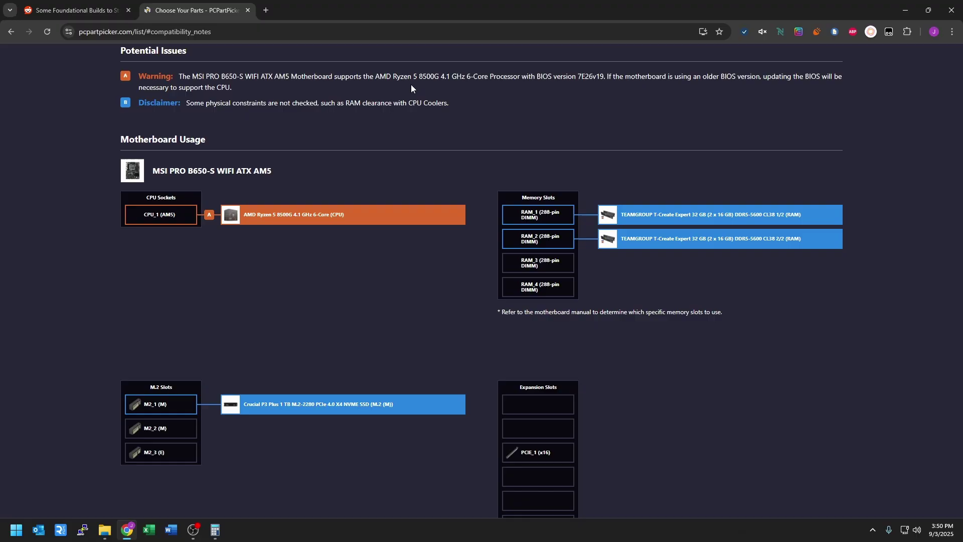
drag(543, 82, 609, 133)
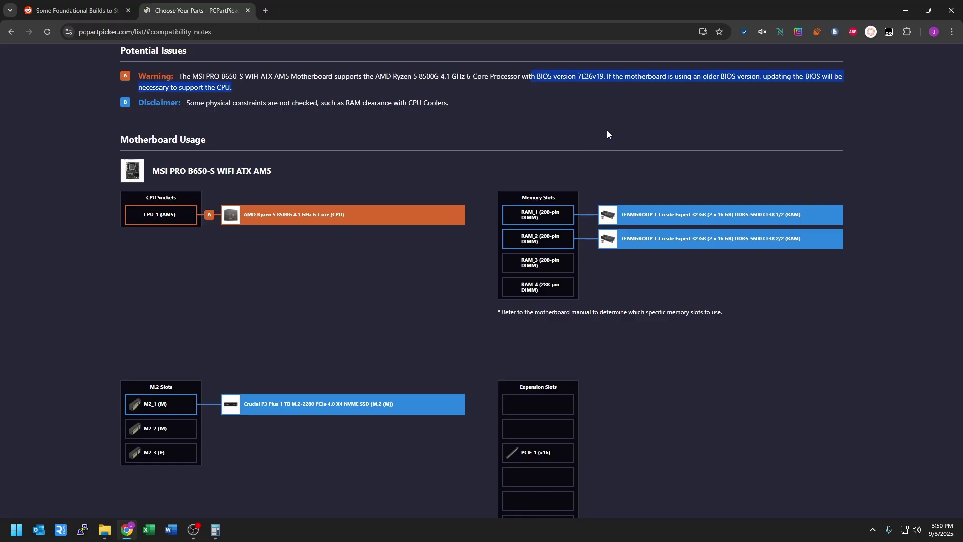
click(592, 104)
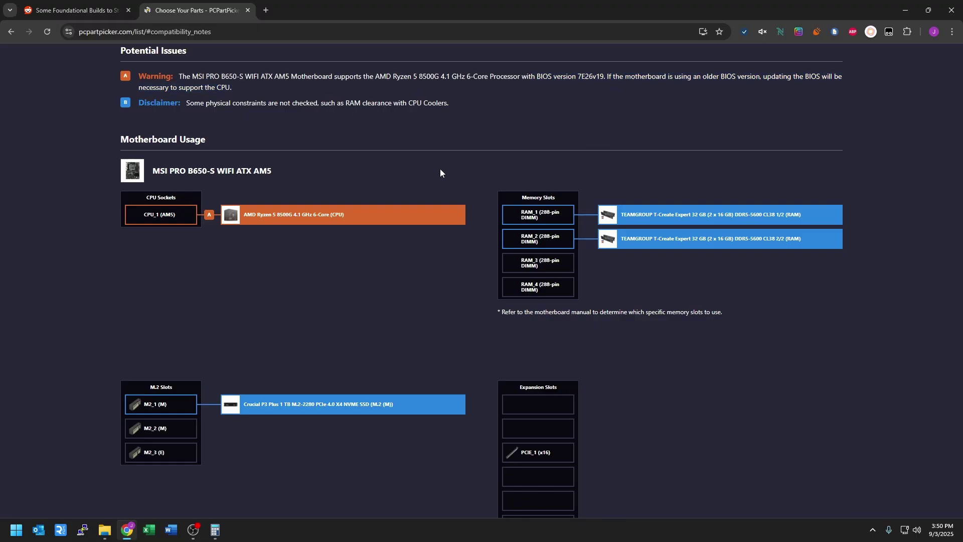
scroll(64, 83, up, 7)
scroll(64, 83, up, 9)
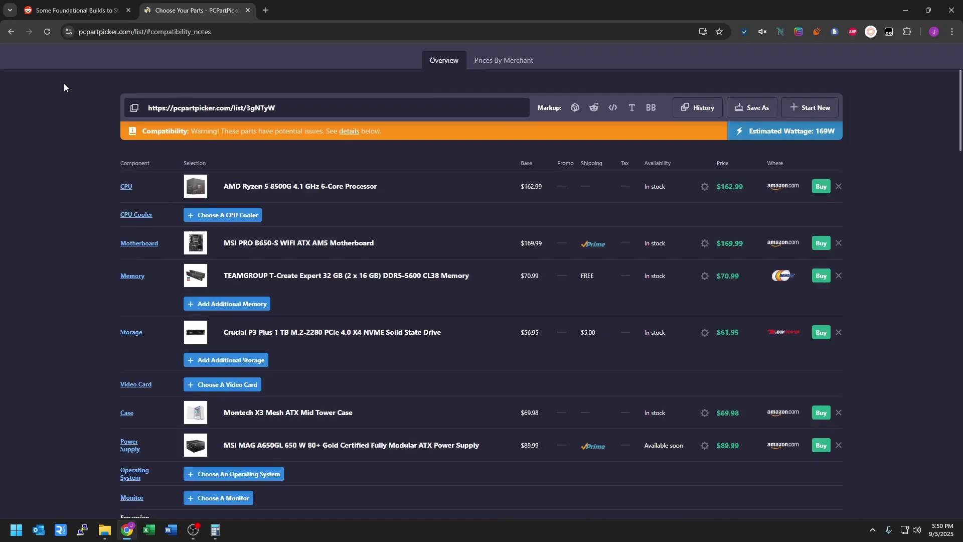
scroll(62, 161, down, 5)
scroll(63, 171, up, 1)
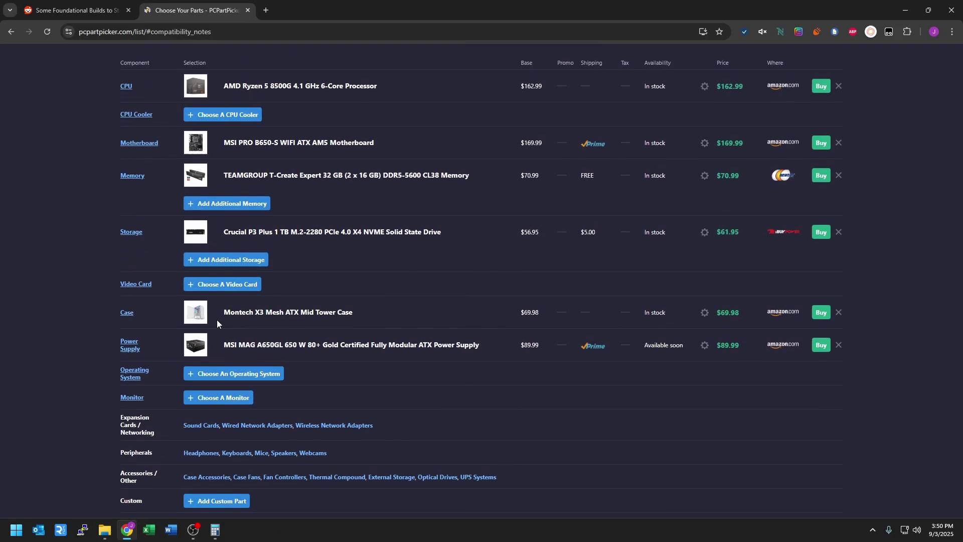
- Open the Montech X3 Mesh case page and check its front USB, form factors and 305 mm GPU clearance
click(241, 312)
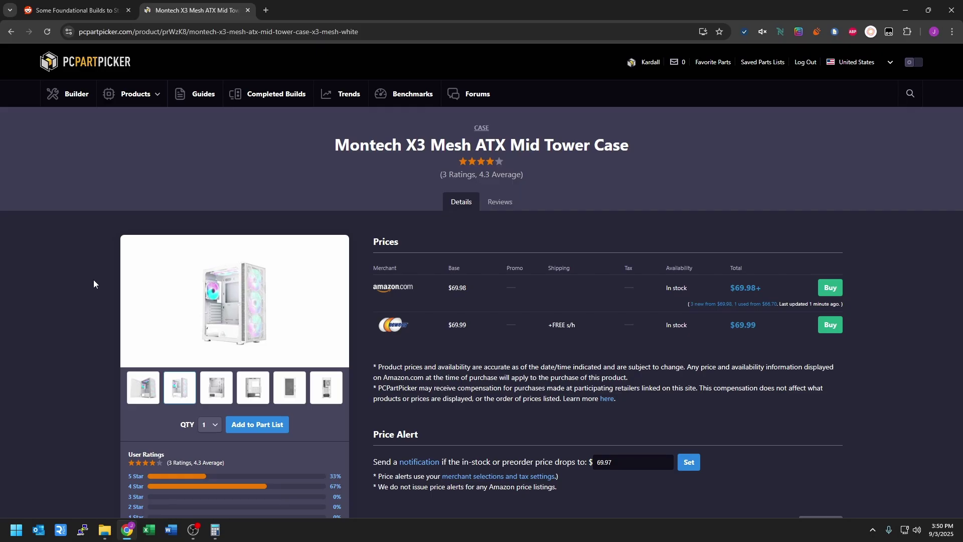
scroll(93, 284, down, 10)
scroll(93, 283, down, 3)
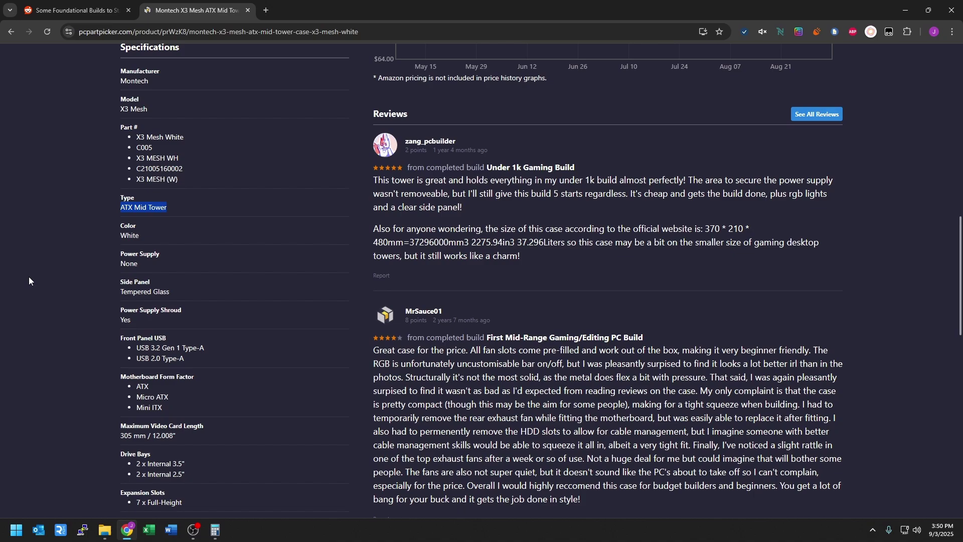
scroll(216, 263, down, 3)
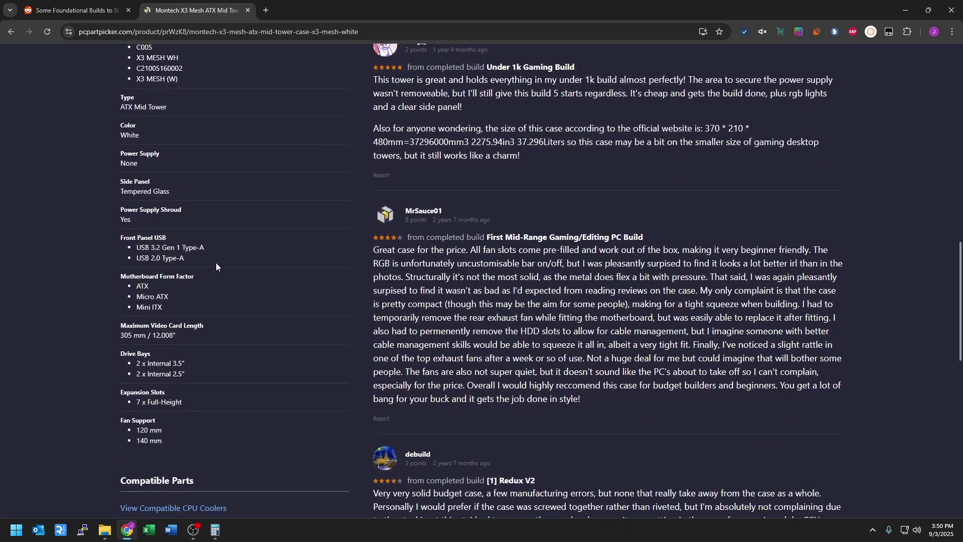
drag(198, 211, 112, 199)
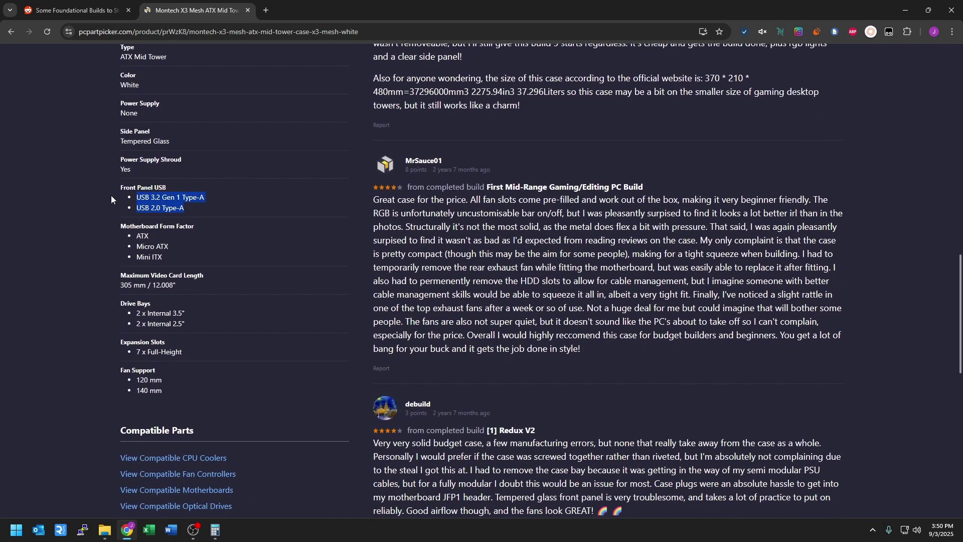
click(59, 251)
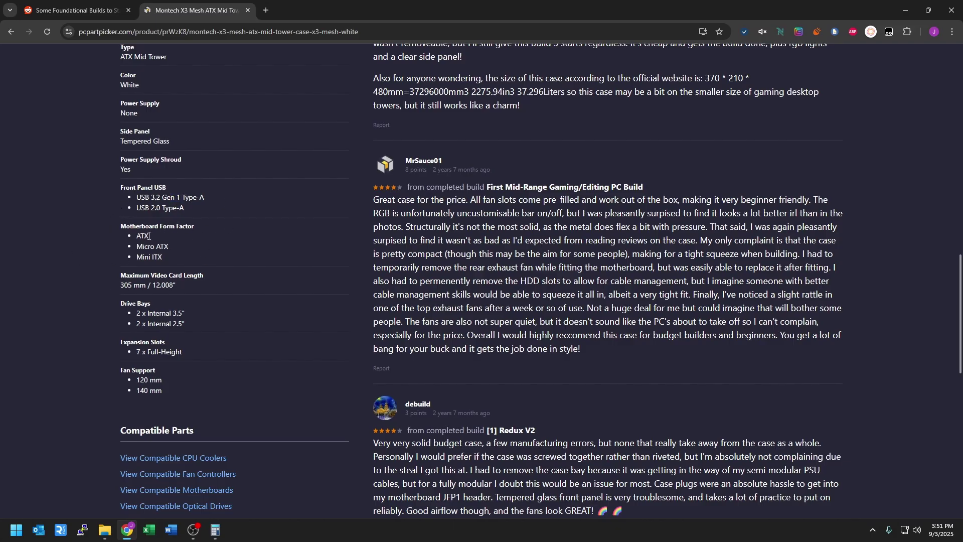
click(38, 258)
click(58, 269)
drag(119, 284, 145, 285)
click(70, 327)
scroll(255, 306, up, 20)
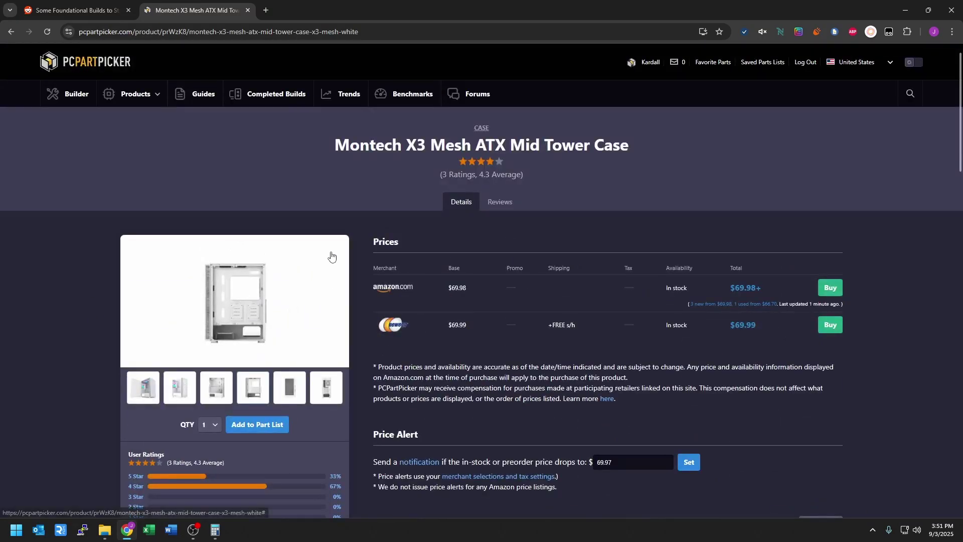
click(253, 389)
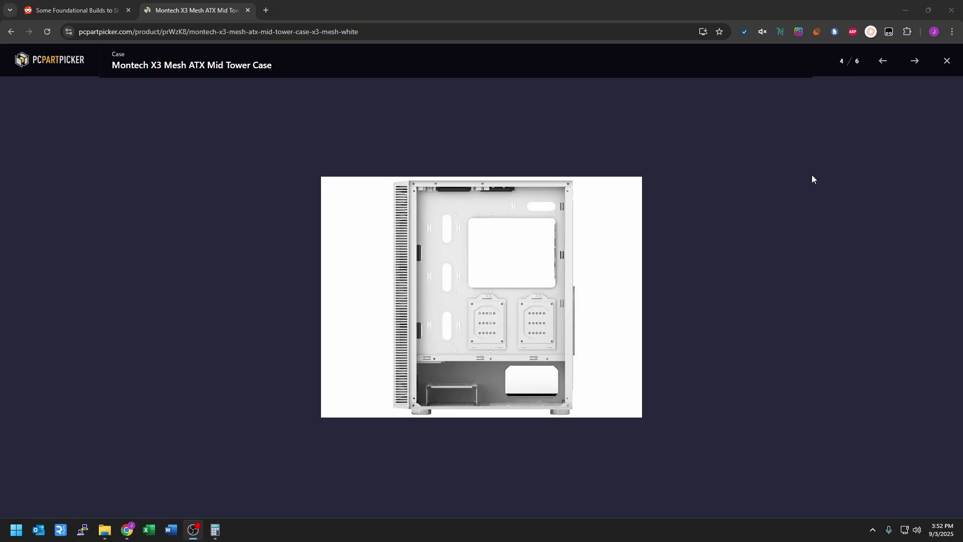
click(947, 61)
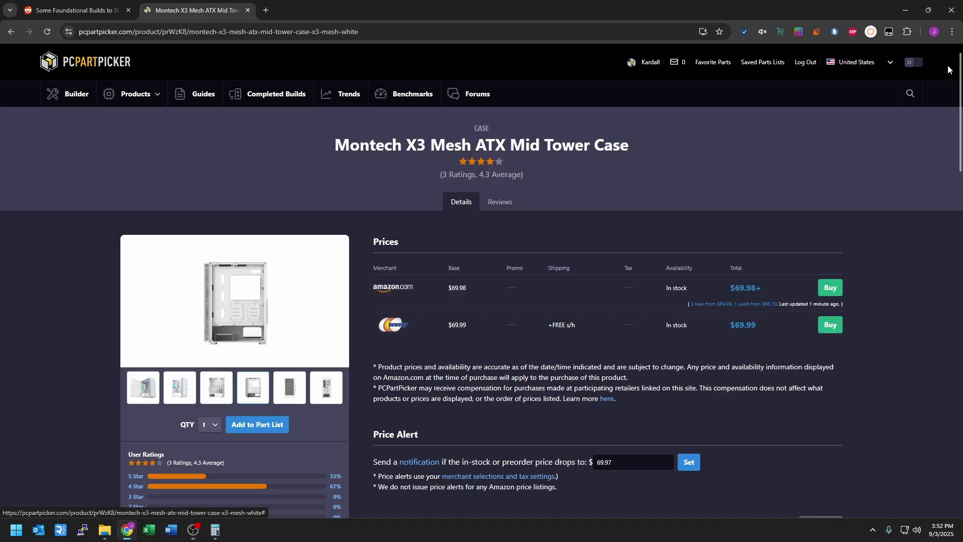
- From the builder, list compatible video cards sorted by length, longest (305 mm) first
click(76, 95)
scroll(68, 259, down, 4)
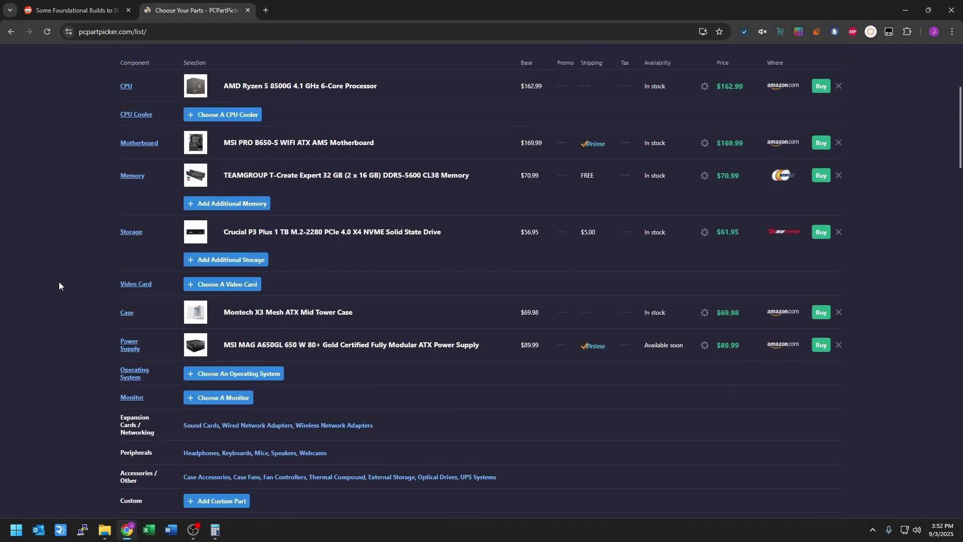
click(226, 284)
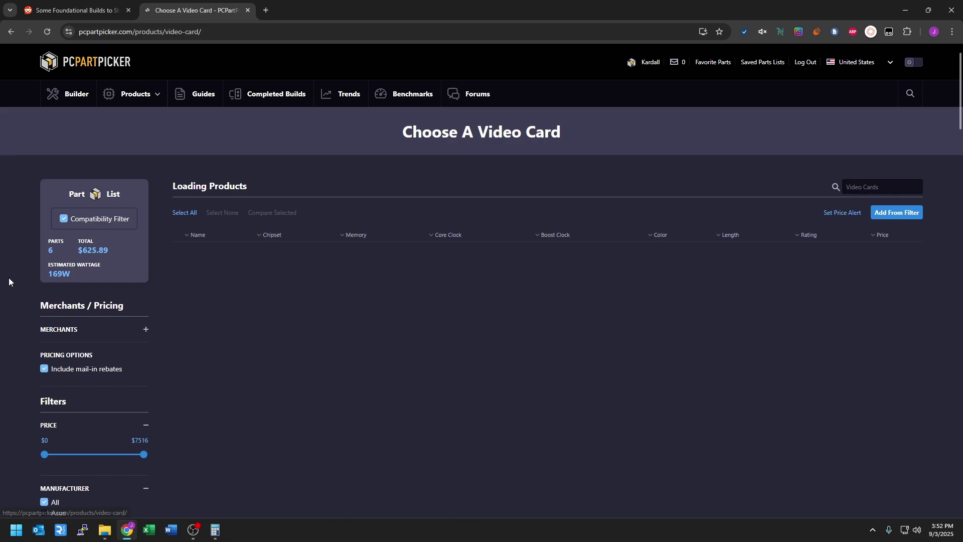
click(766, 239)
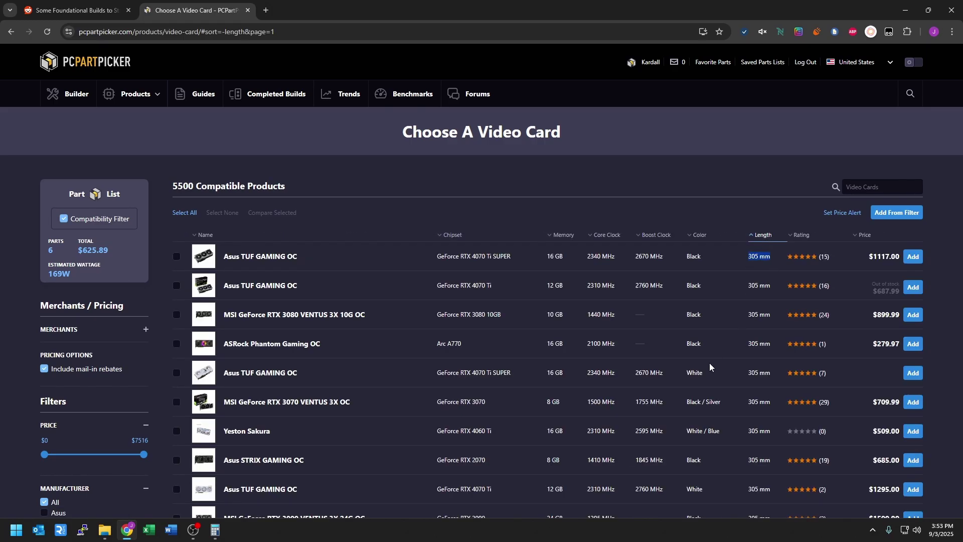
click(757, 256)
scroll(0, 186, down, 14)
scroll(0, 186, down, 9)
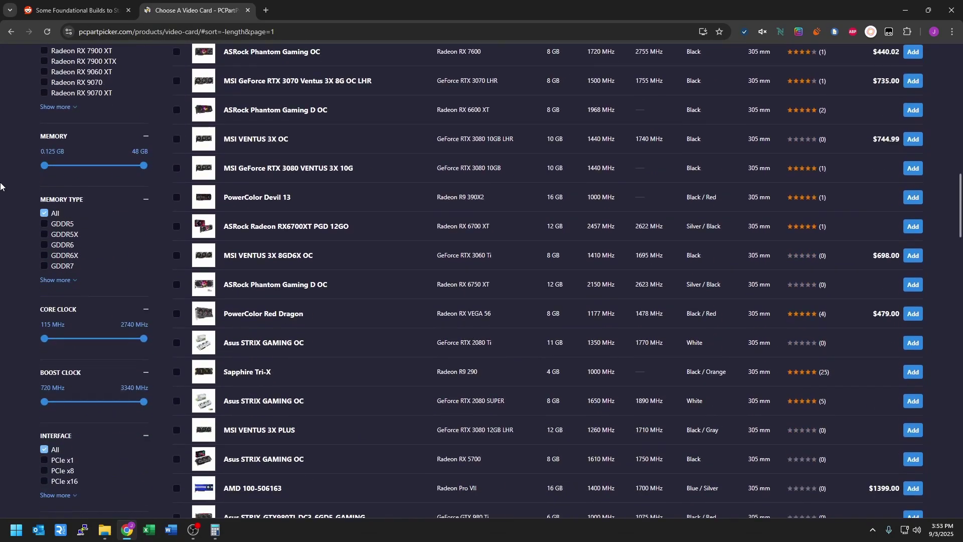
scroll(0, 205, down, 7)
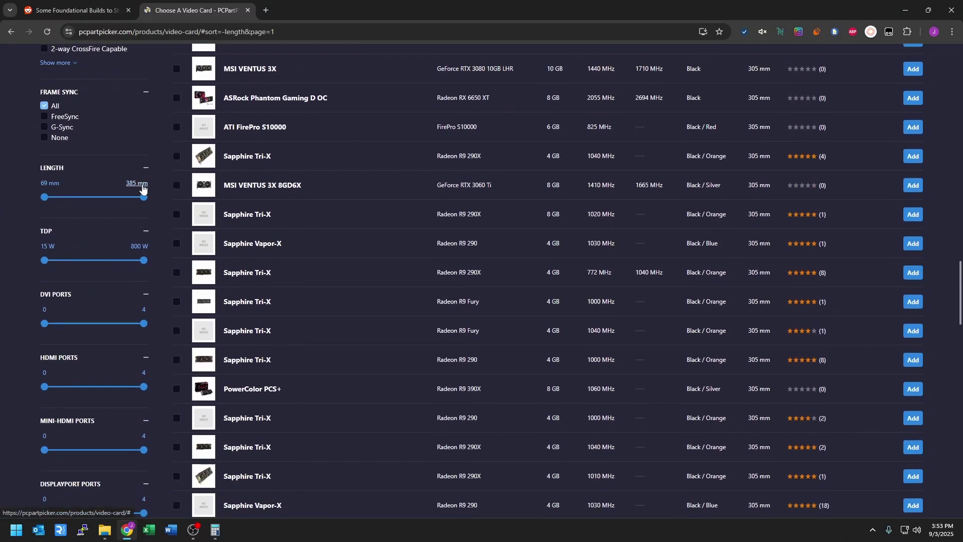
- Lower the maximum video card length from 385 mm to 240 mm
click(142, 187)
text(240)
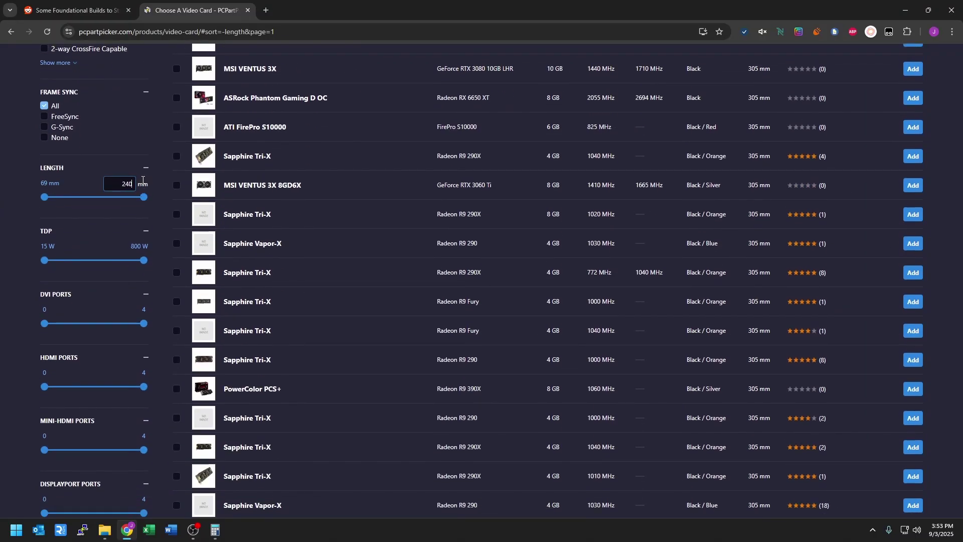
key(Return)
scroll(452, 281, up, 10)
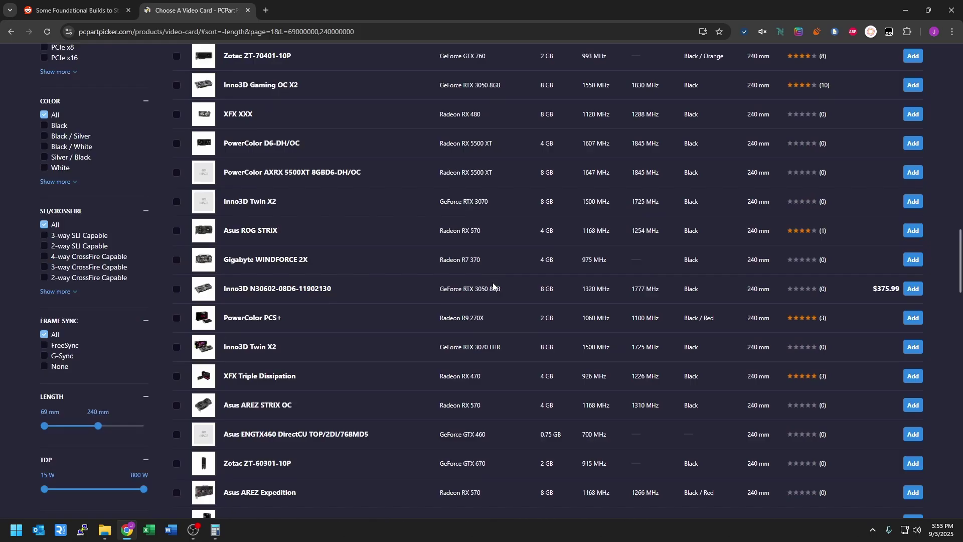
scroll(493, 286, up, 15)
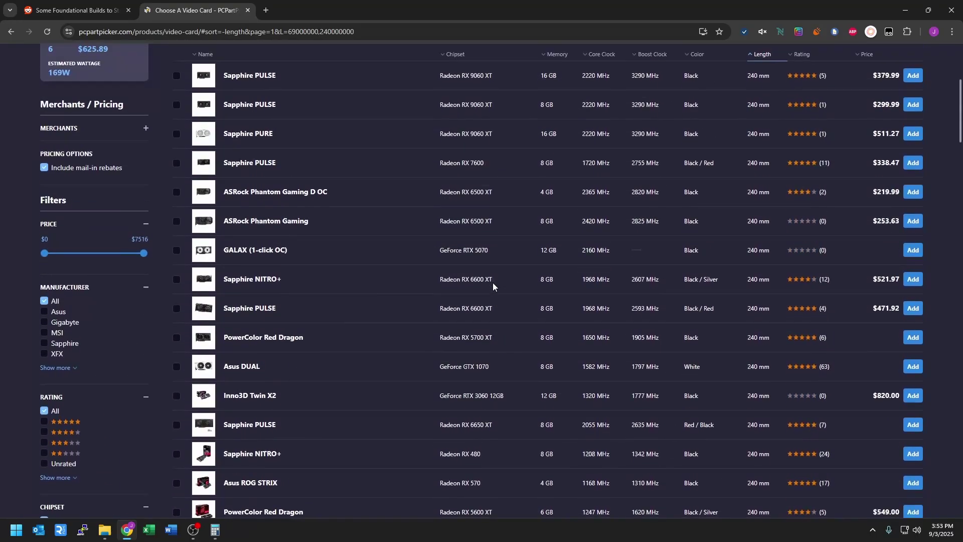
scroll(493, 282, up, 1)
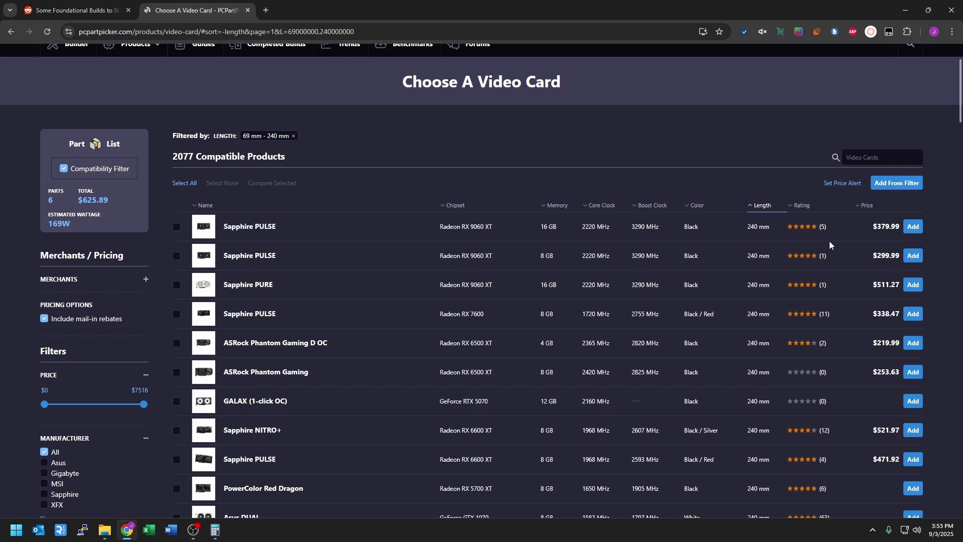
- Check the top results: highlight the card prices ($299.99) and the first card's 240 mm length
double_click(879, 227)
triple_click(887, 256)
click(564, 257)
click(628, 247)
triple_click(748, 228)
click(751, 224)
drag(748, 225, 770, 225)
scroll(16, 259, down, 10)
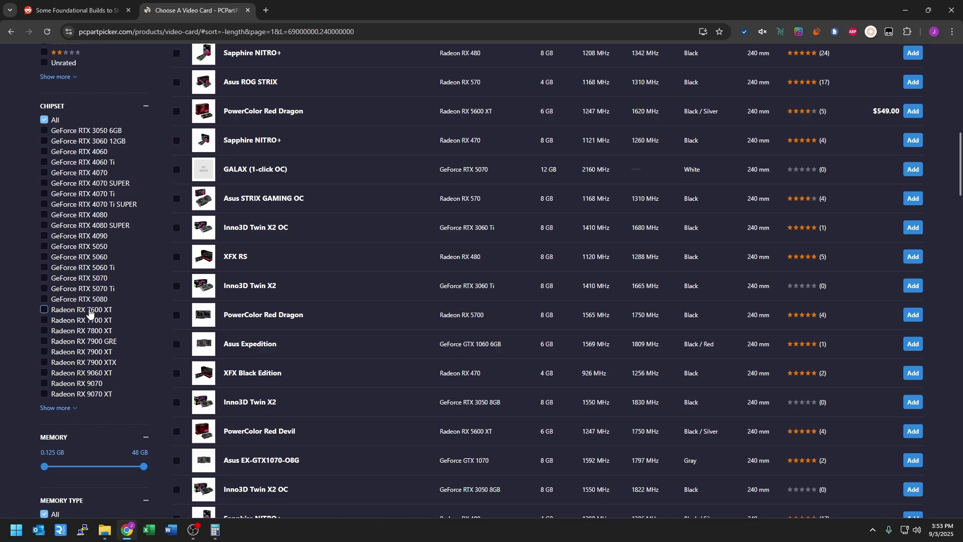
- Tick the GeForce RTX 5060 chipset, keep longest-first sorting, and check the top card's 235 mm length
click(46, 258)
scroll(788, 243, up, 10)
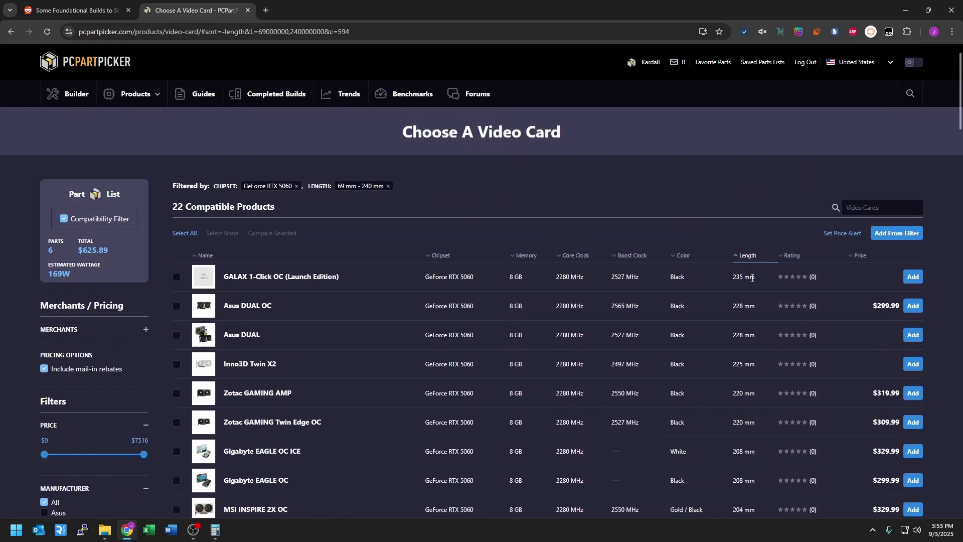
click(747, 261)
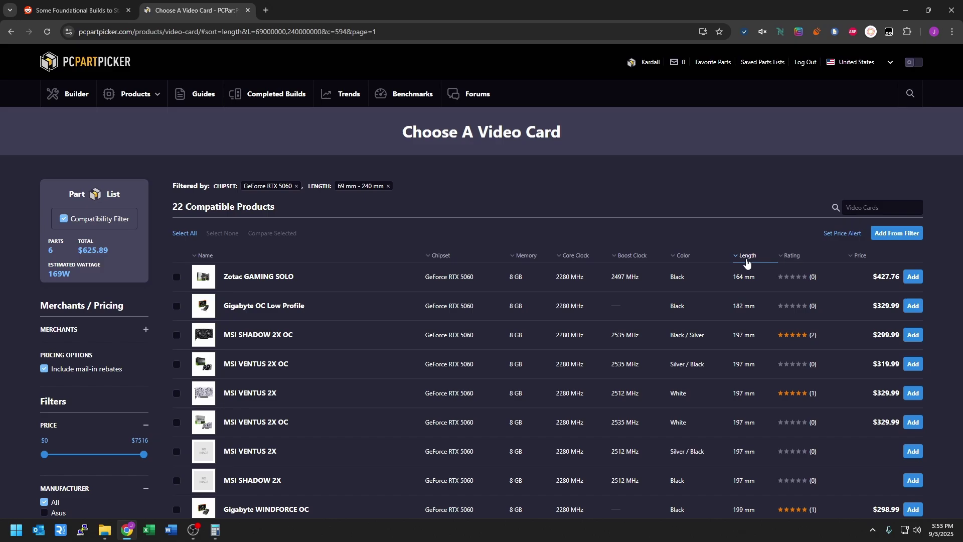
click(747, 260)
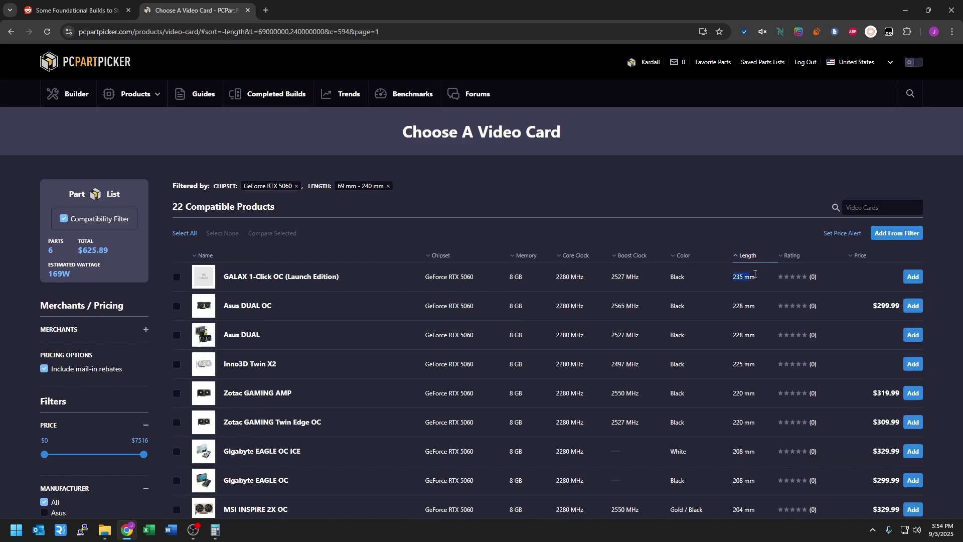
drag(728, 277, 754, 276)
click(702, 301)
- Go back to the Builder parts list, look over its shareable link, then switch to another application
click(70, 94)
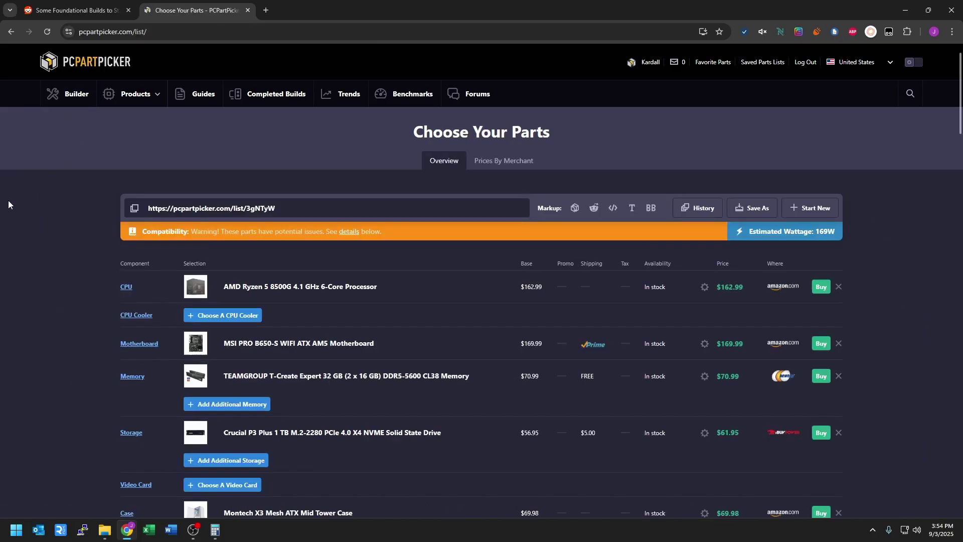
scroll(45, 225, down, 3)
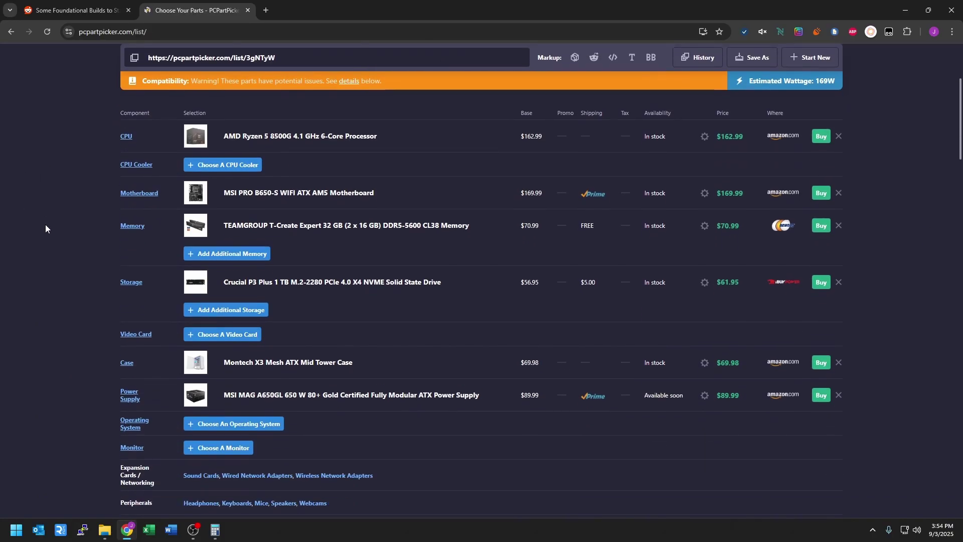
scroll(47, 229, up, 3)
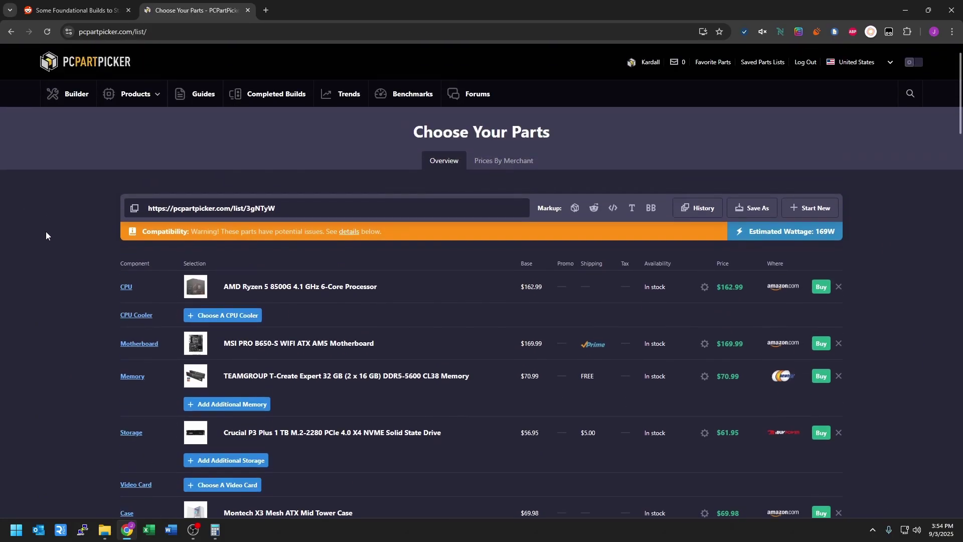
click(309, 216)
click(73, 264)
key(alt+Tab)
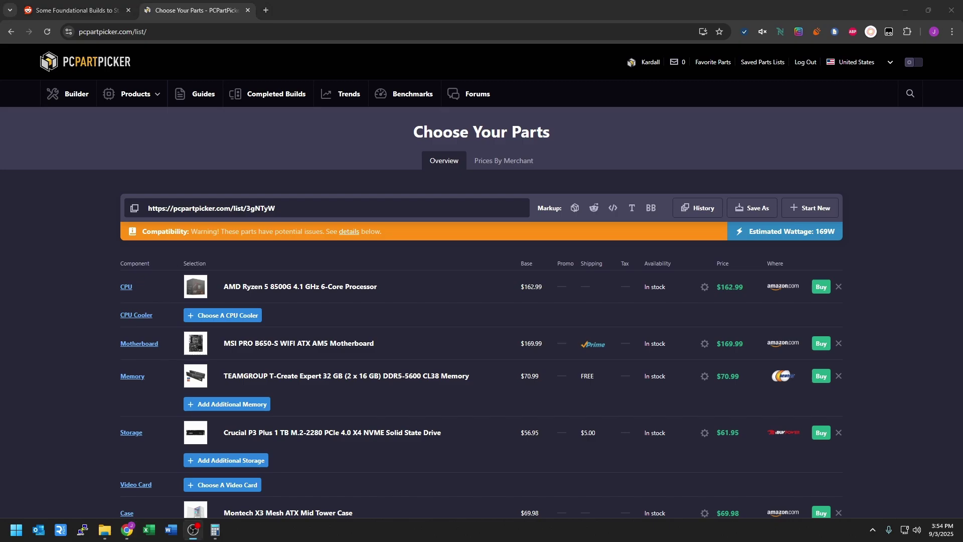